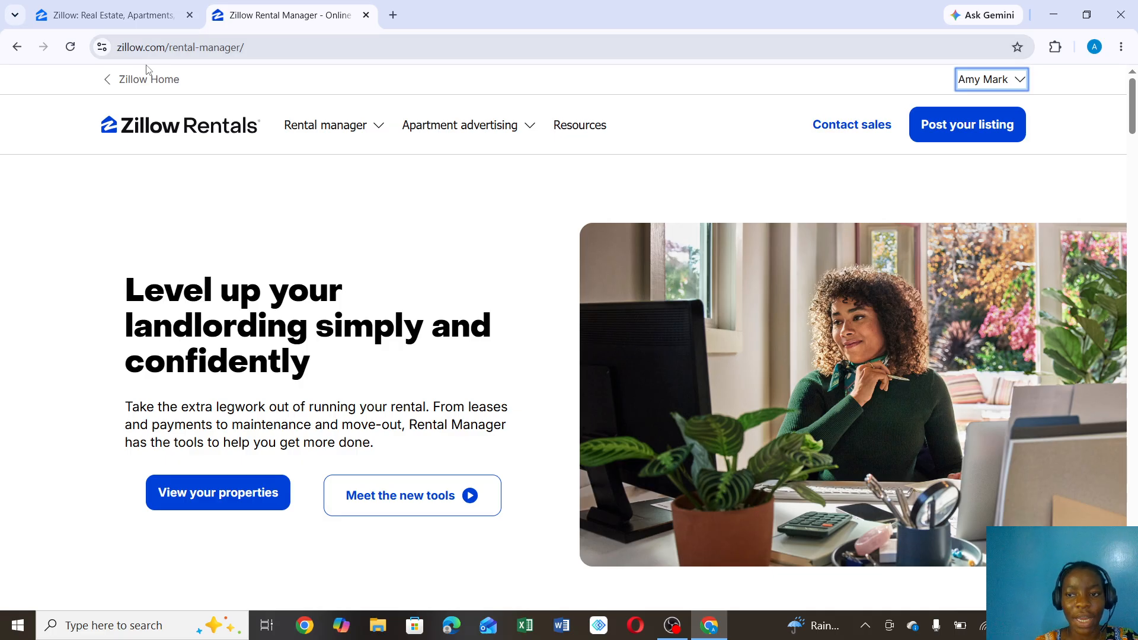
Start posting a new rental listing from the Zillow Rentals page.
mouse_move(999, 78)
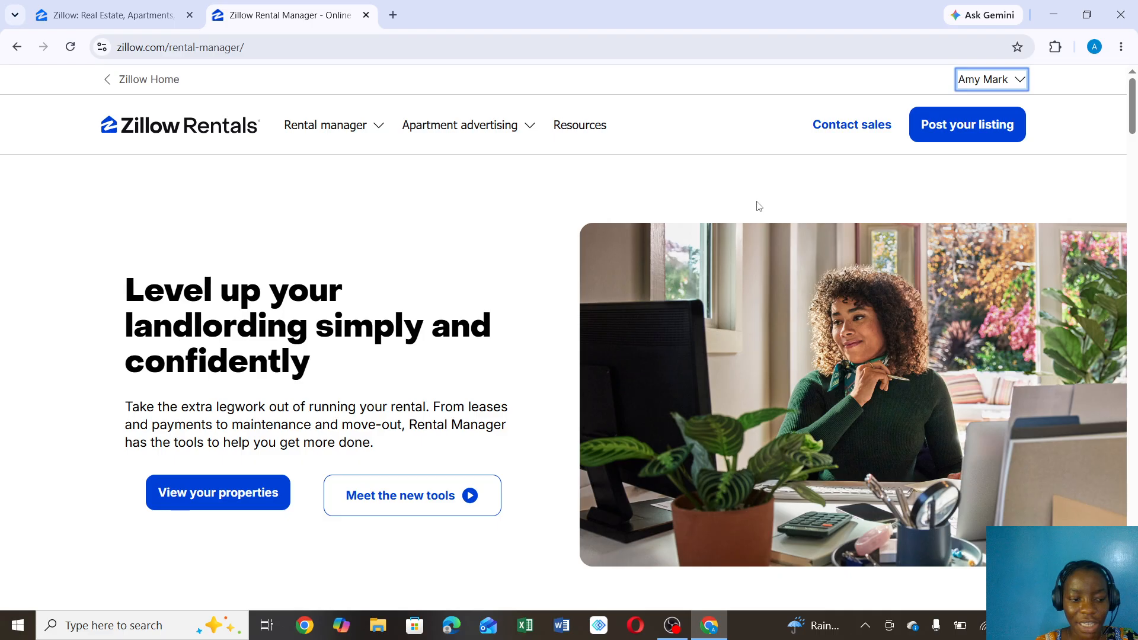
mouse_move(312, 135)
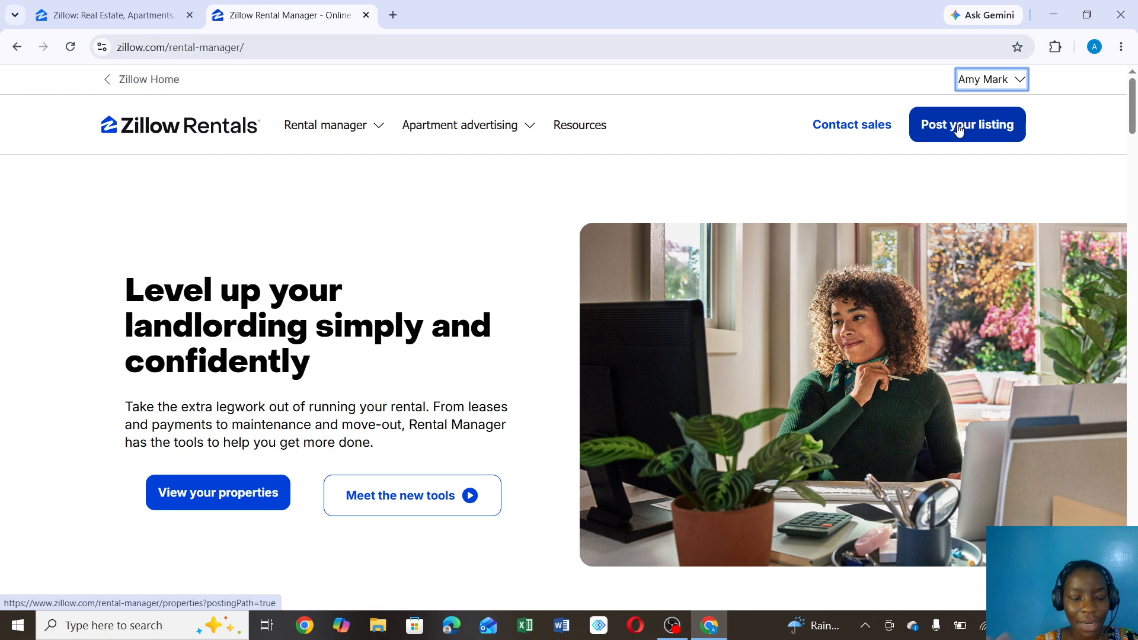
left_click(960, 131)
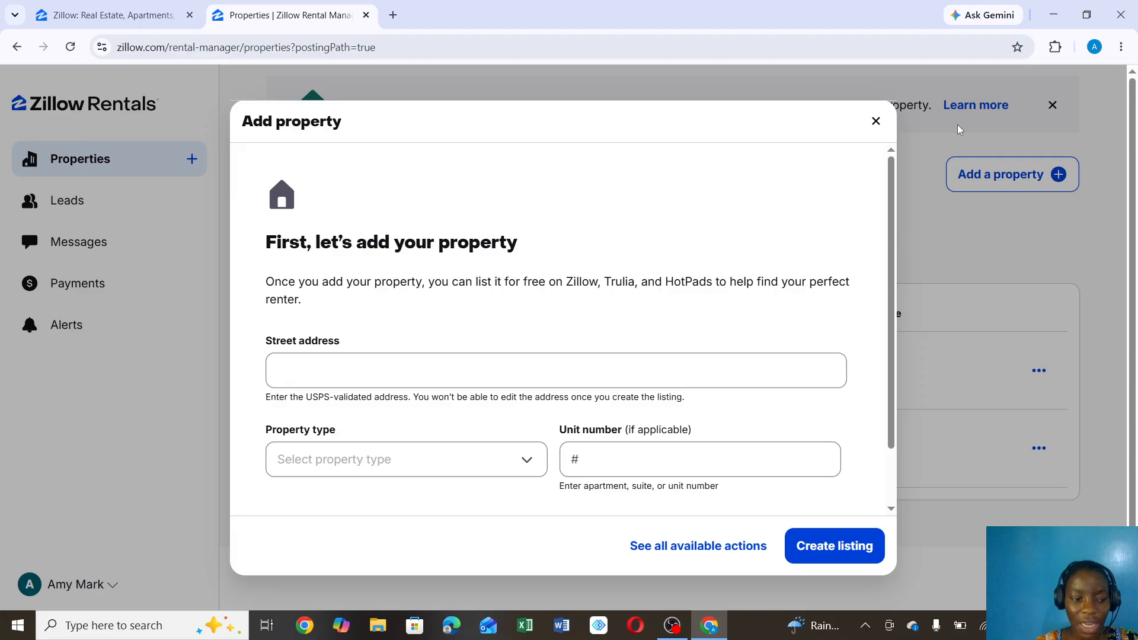
Look up "united stat" as the property's street address and choose the first suggested address.
left_click(441, 374)
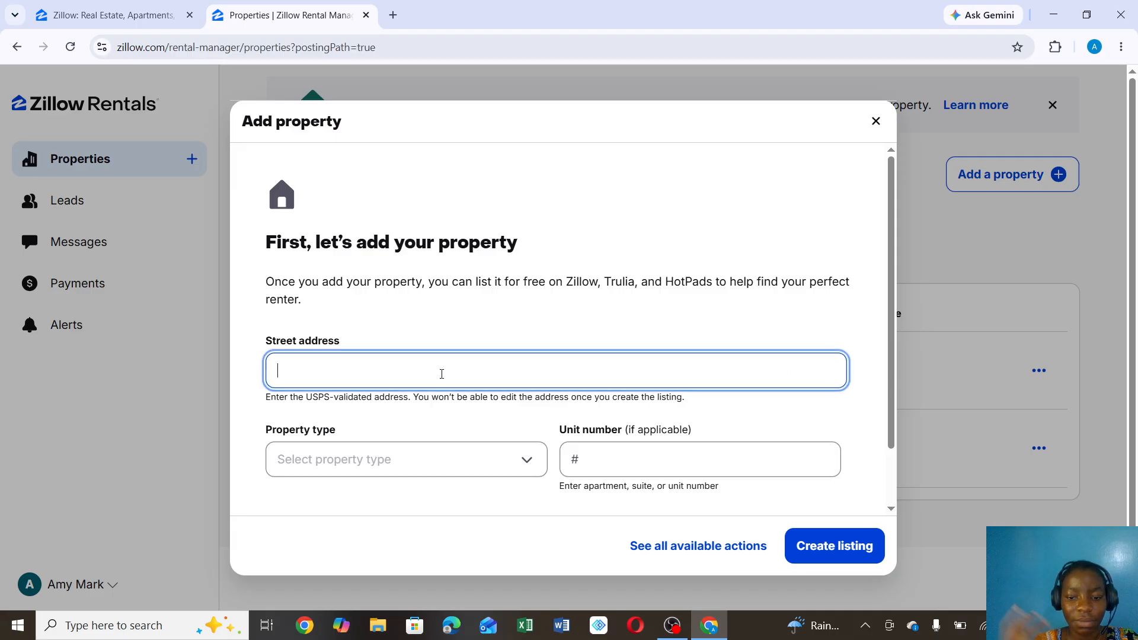
type("the")
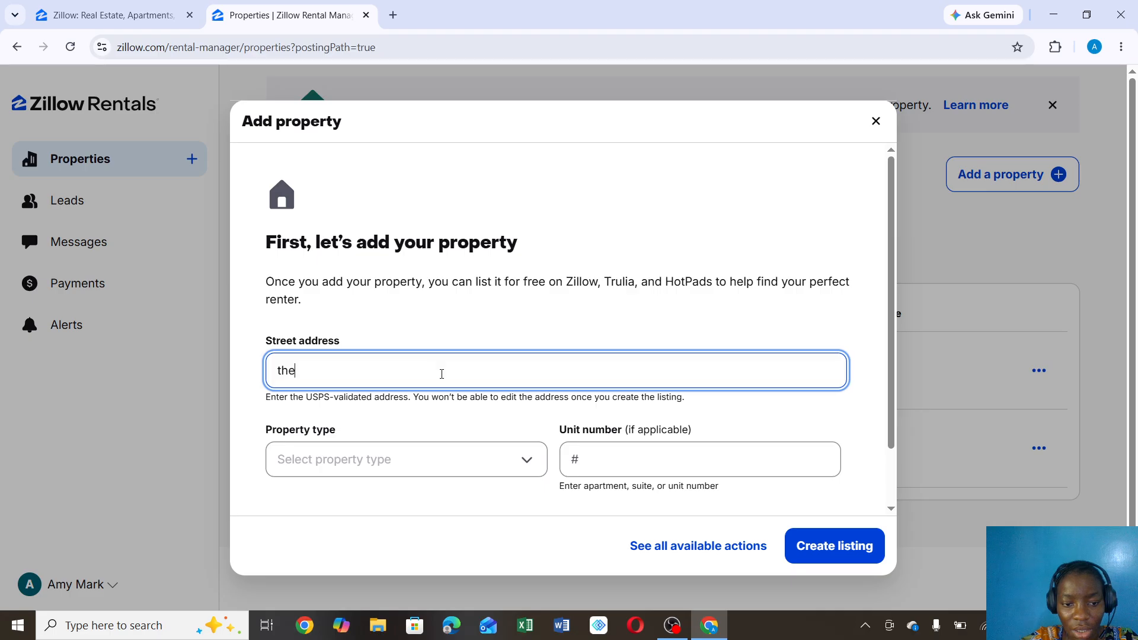
key("BackSpace")
key("BackSpace")
key("BackSpace")
type("united statw")
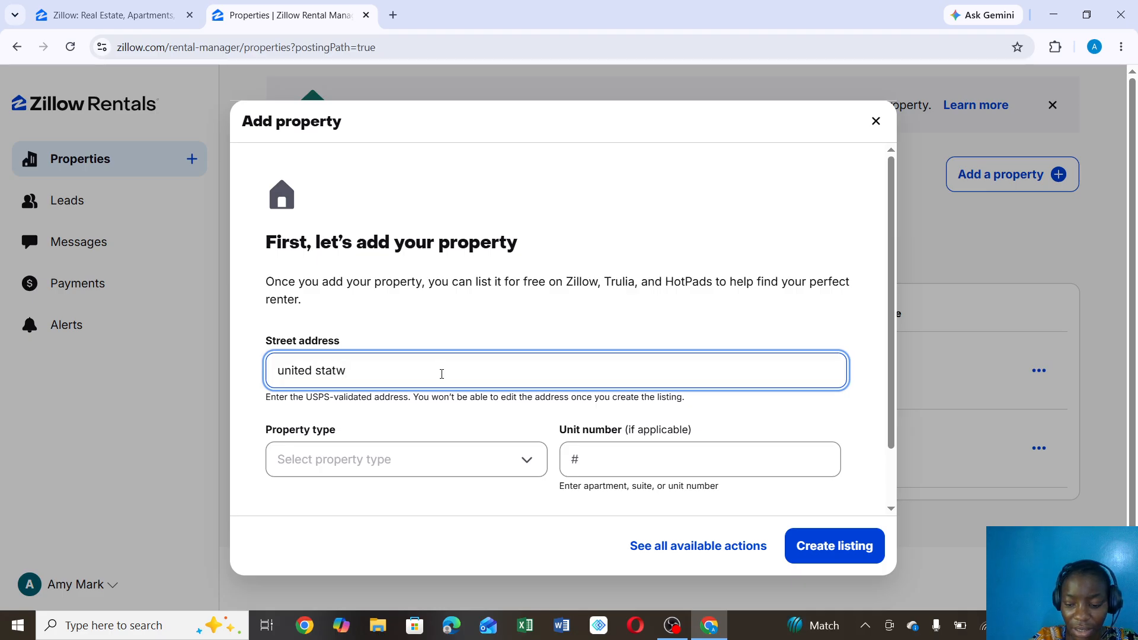
key("BackSpace")
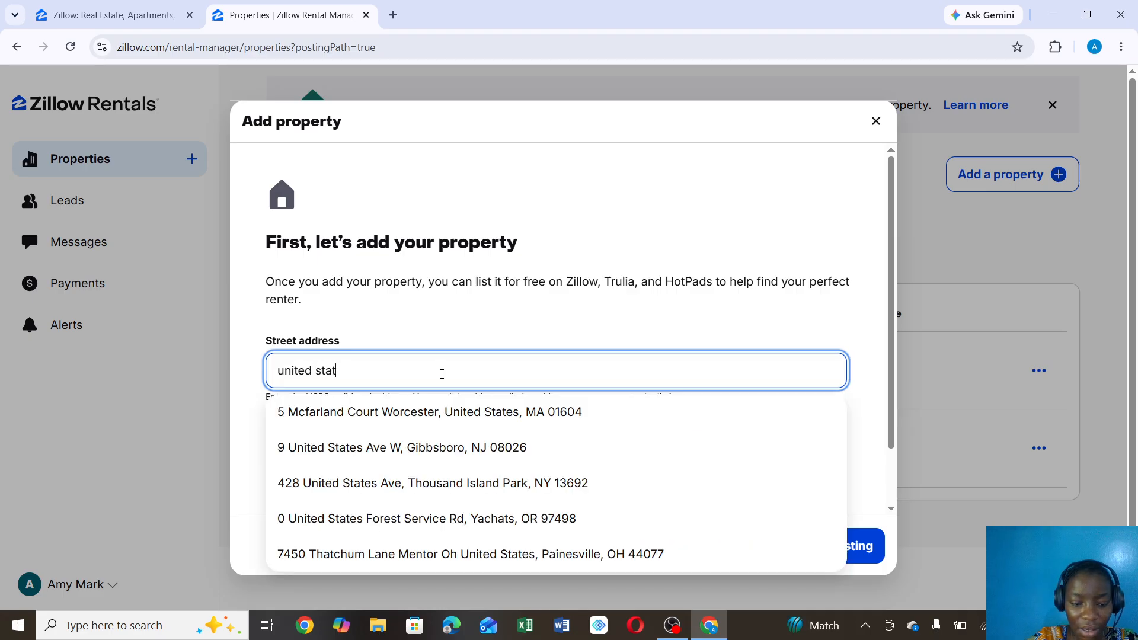
left_click(443, 429)
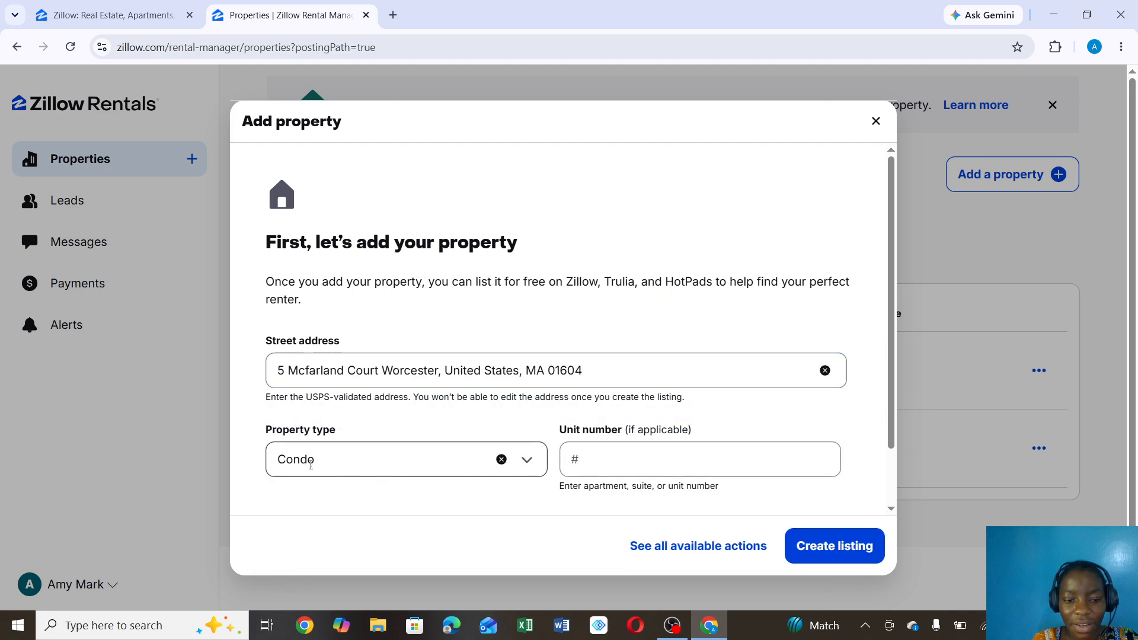
Set the unit number to 4 and create the listing.
left_click(645, 465)
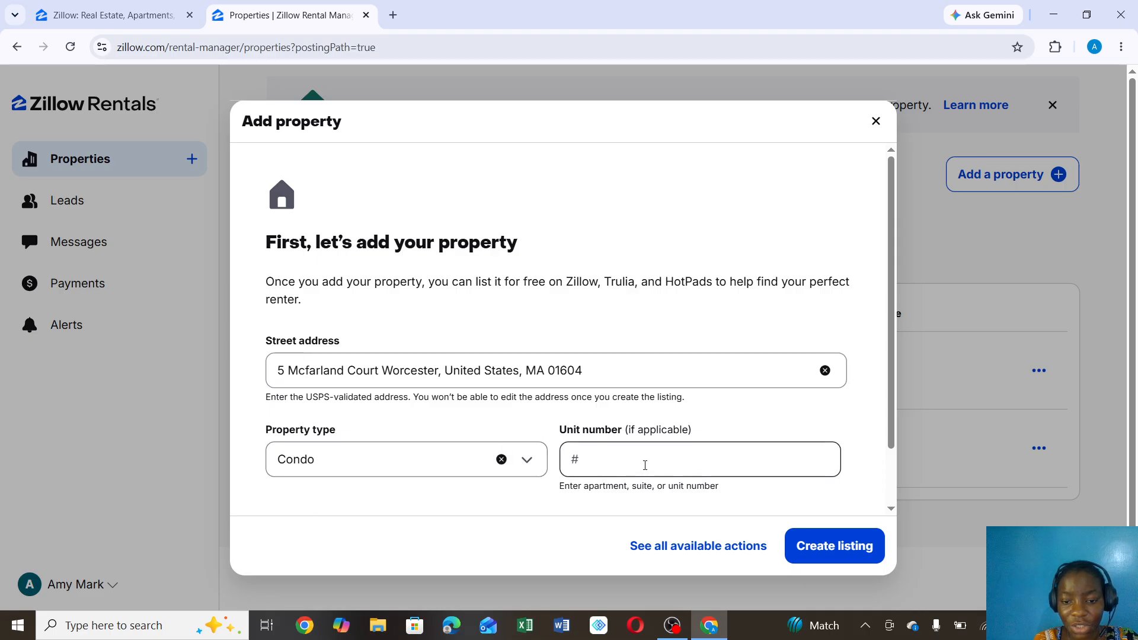
left_click(657, 463)
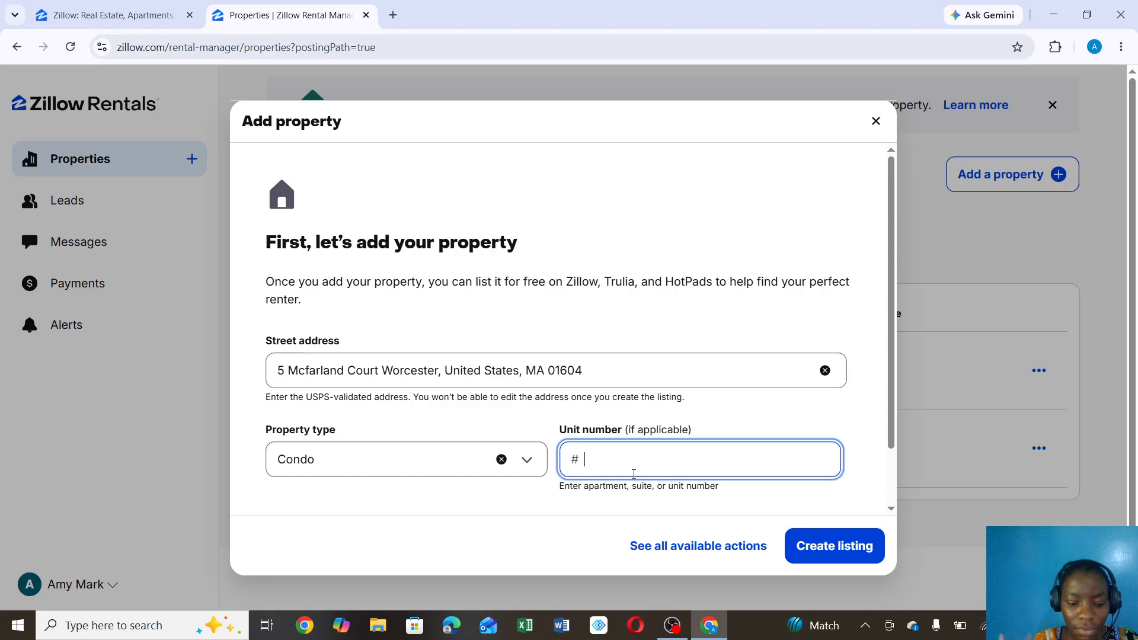
type("4")
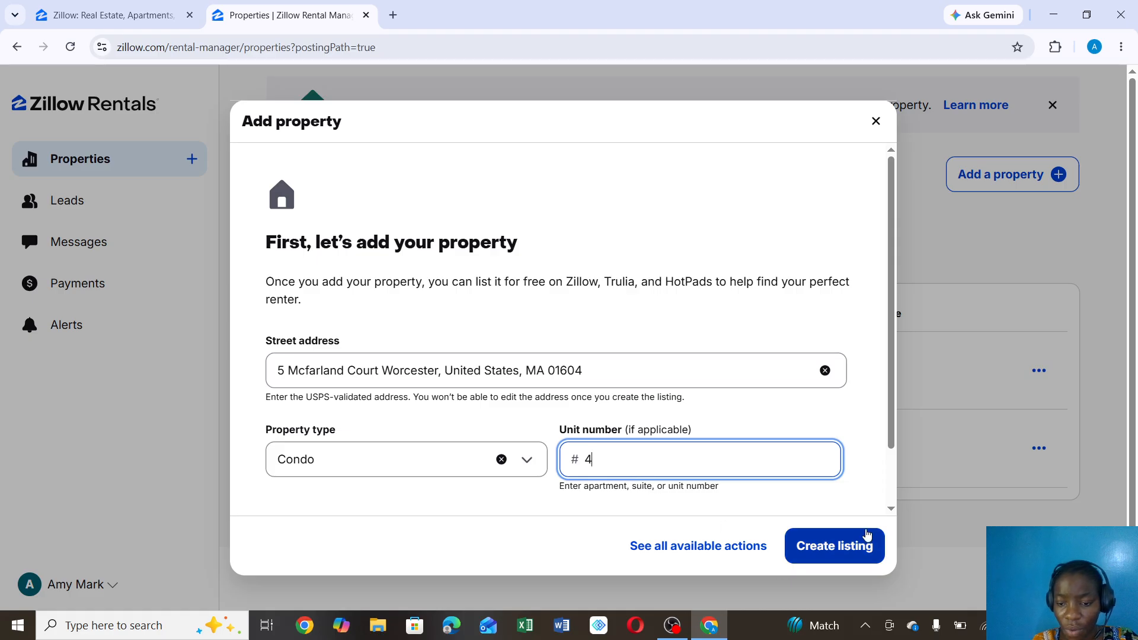
left_click(833, 545)
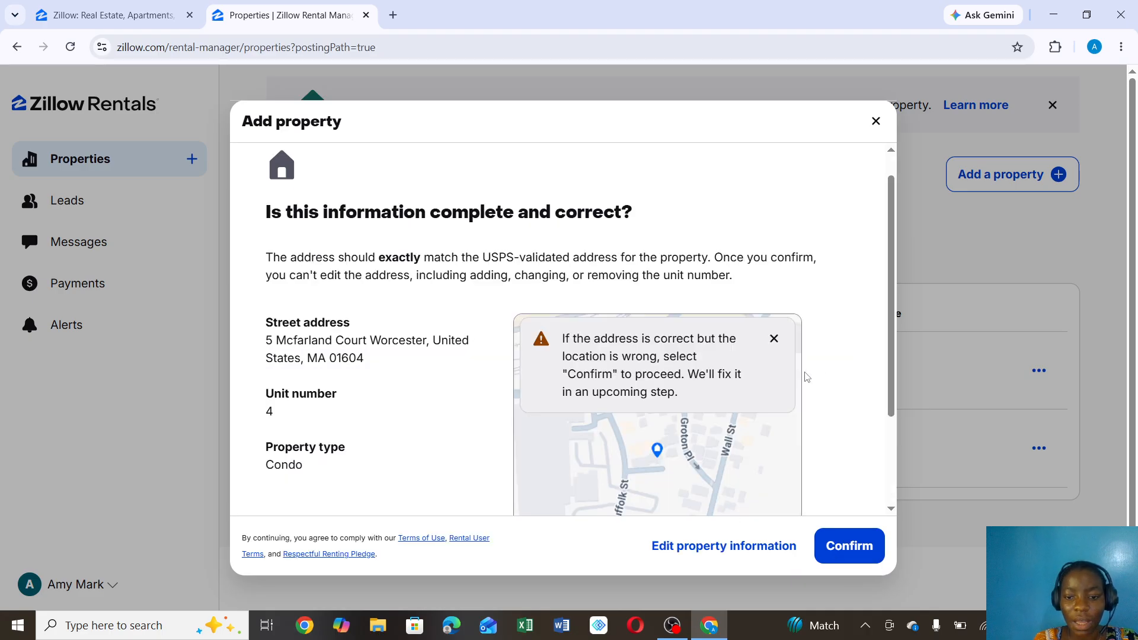
Dismiss the map's location notice and confirm the property information.
left_click(774, 338)
scroll(867, 481, "down", 3)
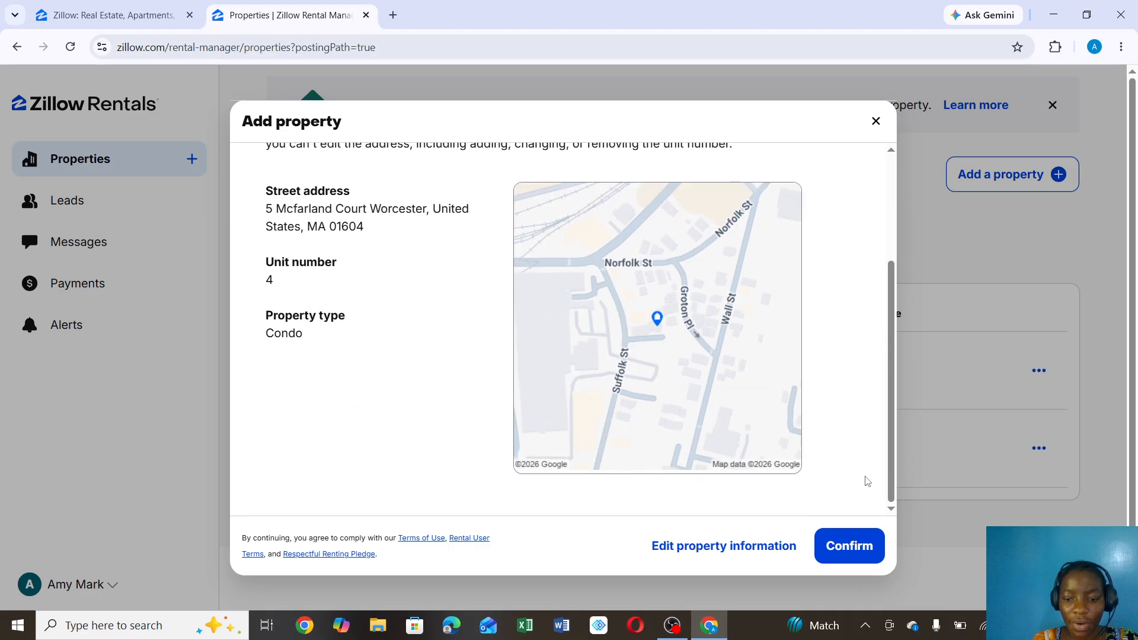
left_click(851, 551)
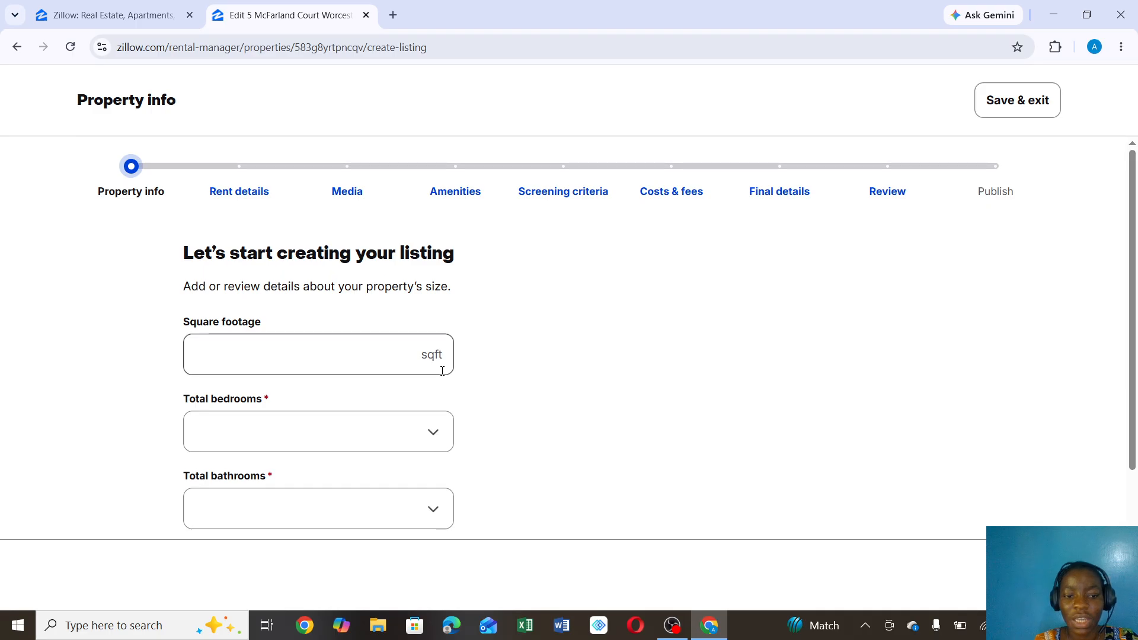
Set the property's square footage to 100 sqft and its total bedrooms to 9.
scroll(442, 371, "down", 1)
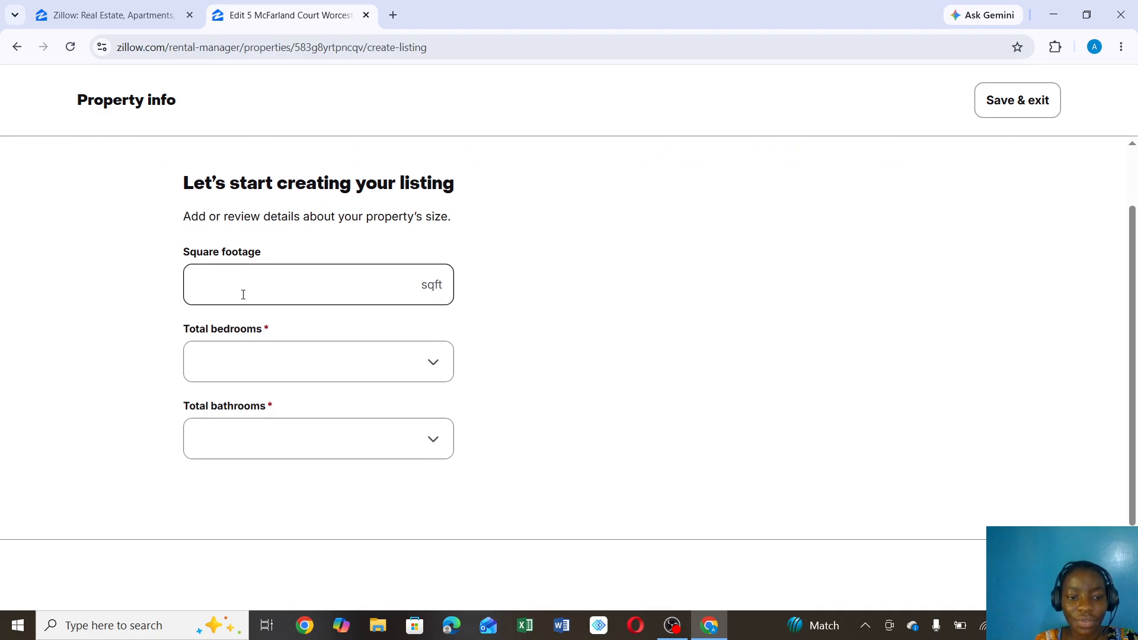
left_click(316, 276)
type("1")
type("6")
left_click(325, 373)
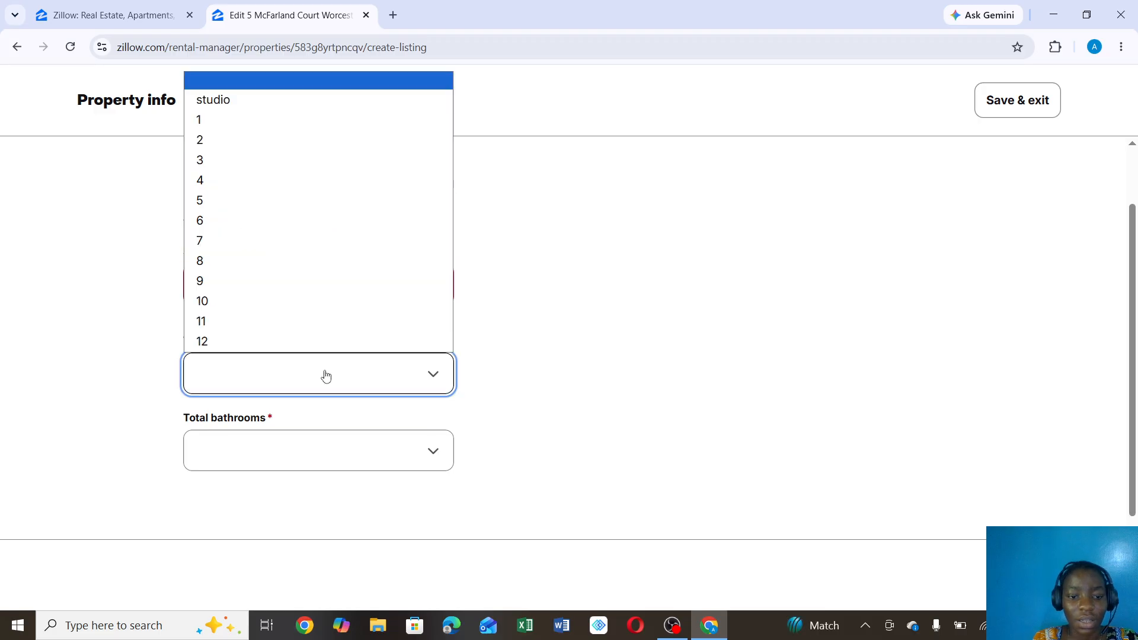
left_click(244, 280)
left_click(266, 293)
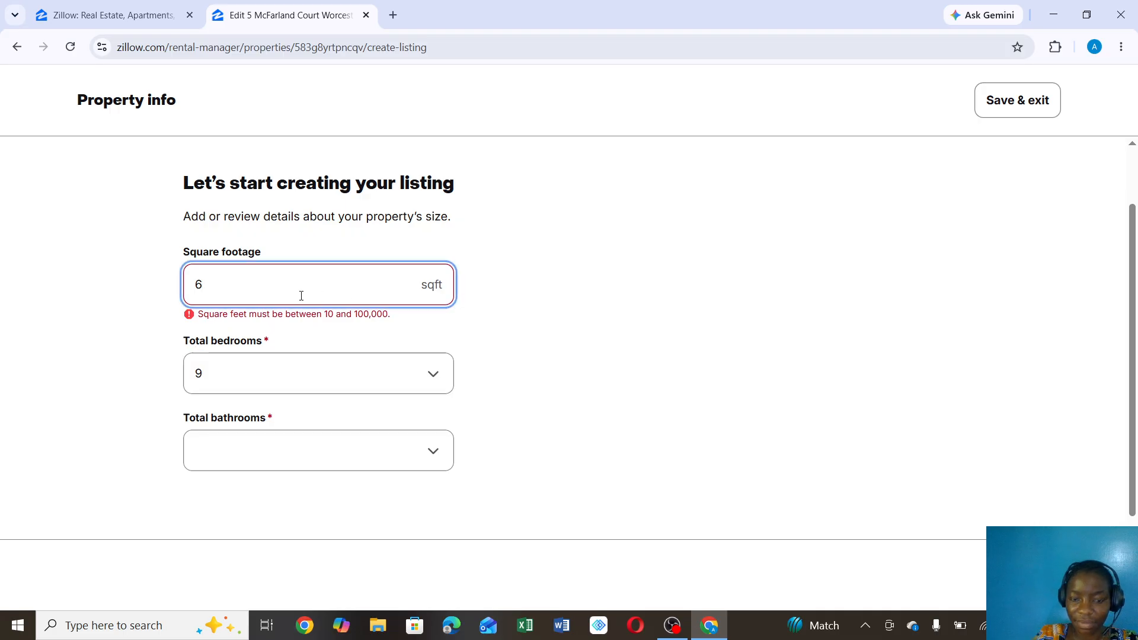
key("BackSpace")
type("100")
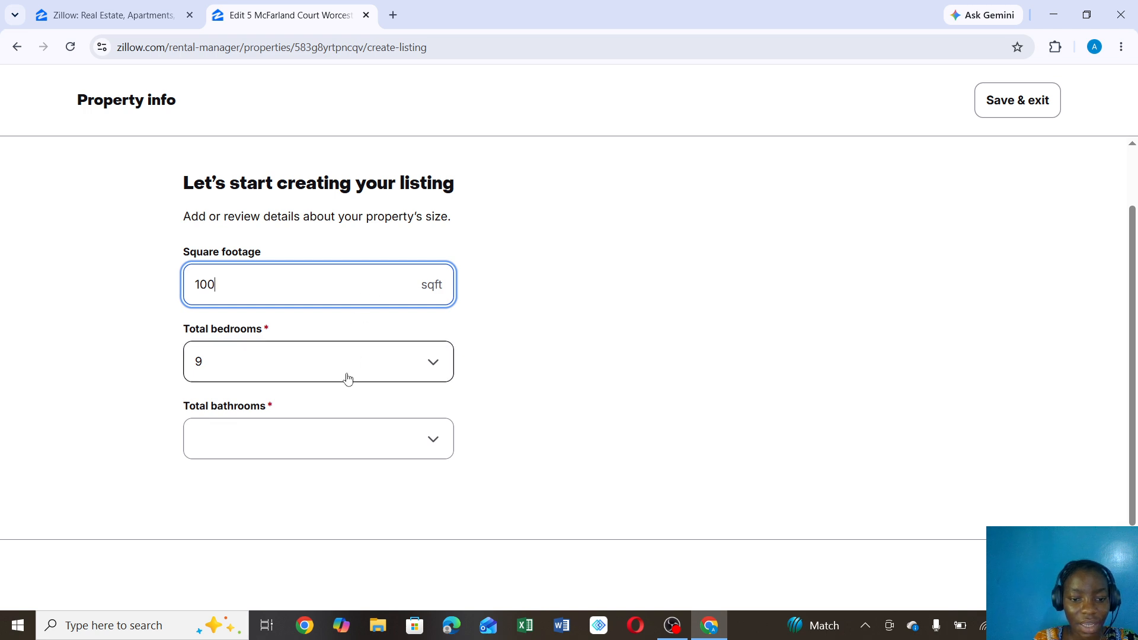
Set the total bathrooms to 7 and continue to the rent details.
left_click(311, 444)
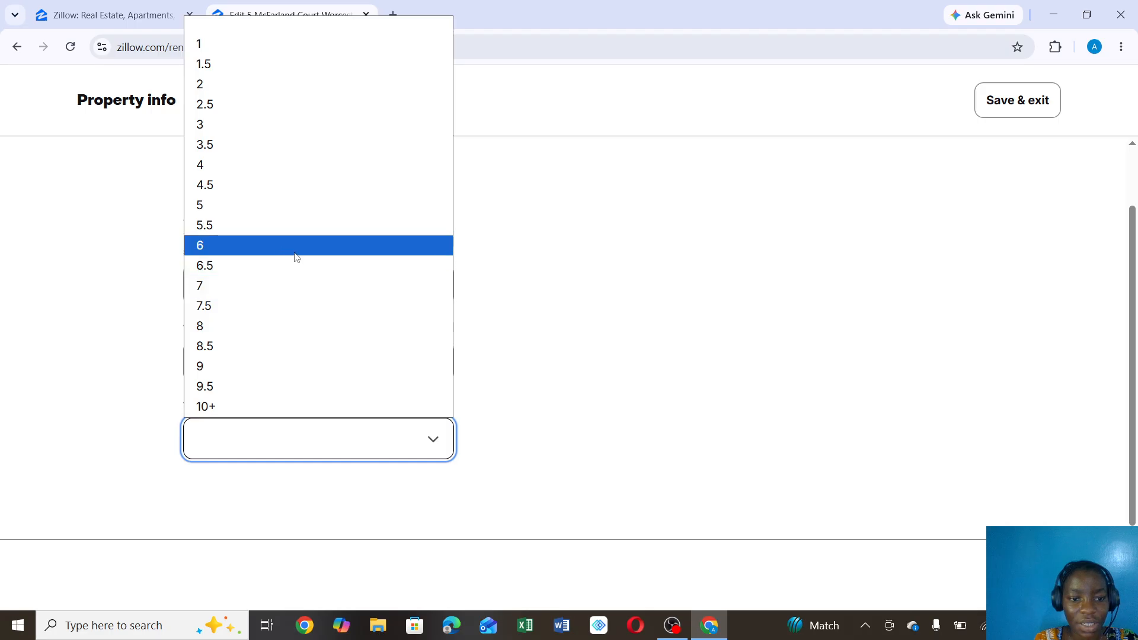
left_click(296, 285)
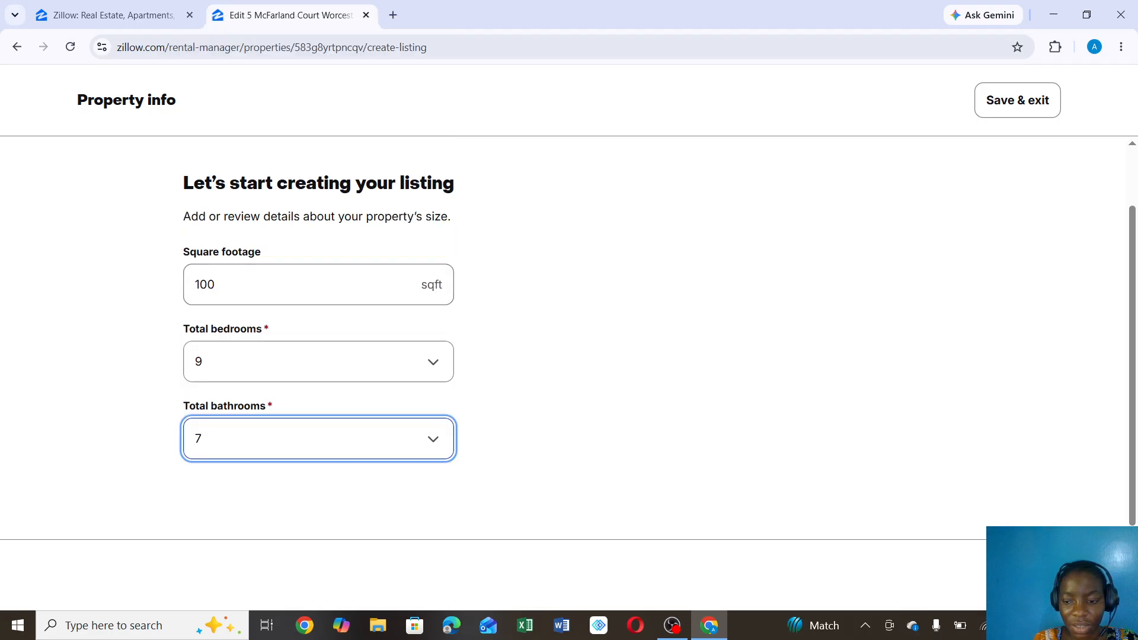
left_click(1034, 574)
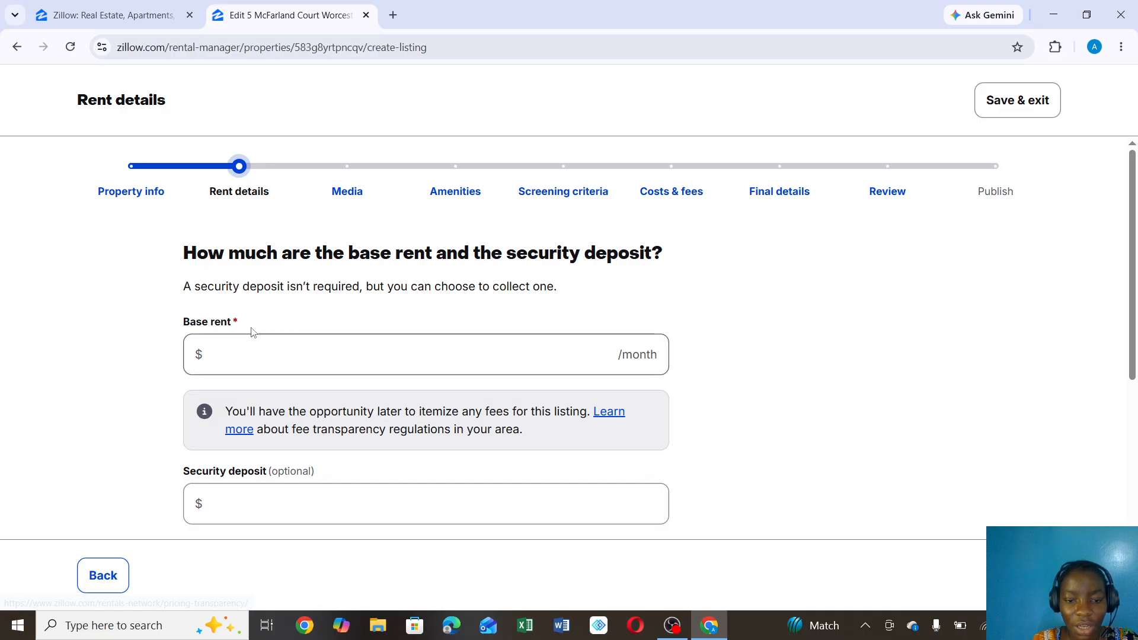
Set the base rent to $5000 per month, leave the security deposit empty, and continue to the media section.
left_click(240, 357)
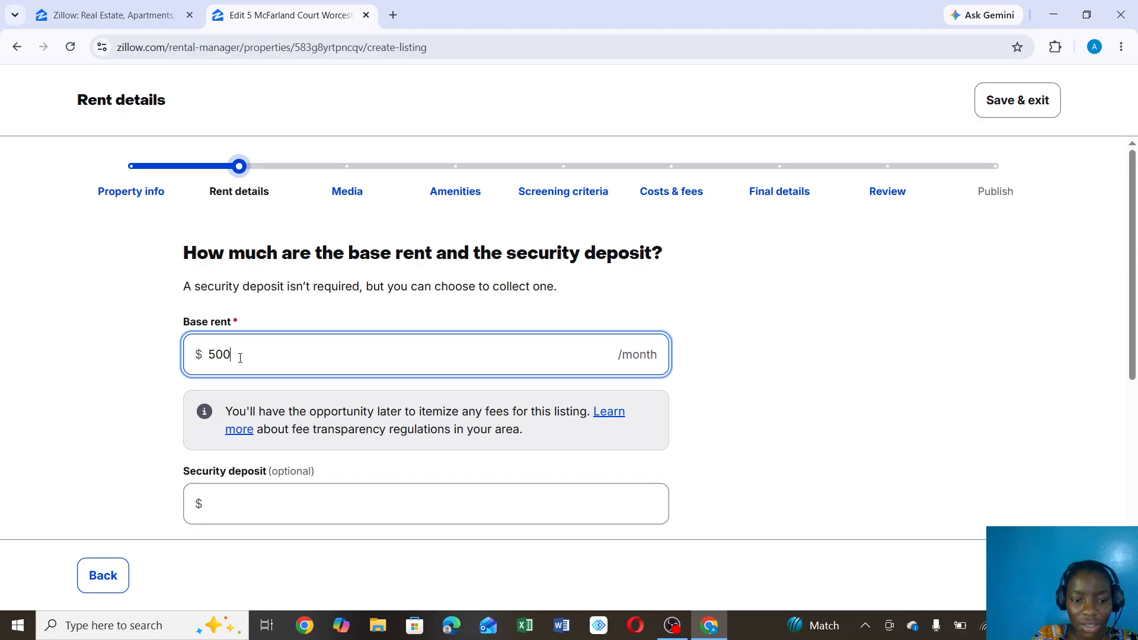
scroll(237, 487, "down", 1)
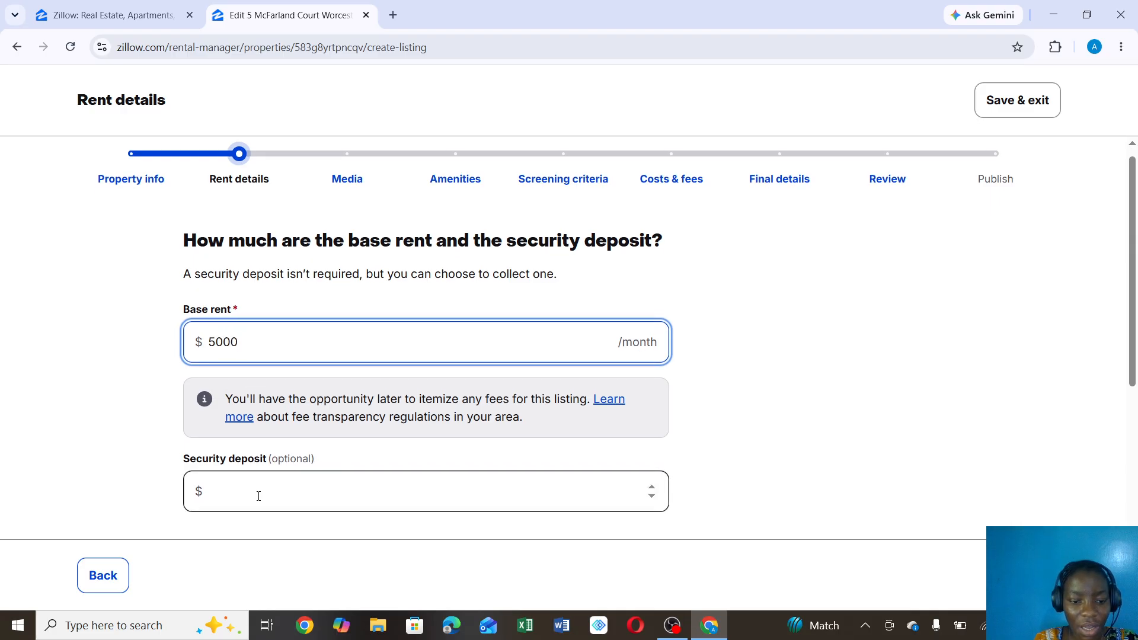
scroll(284, 470, "down", 4)
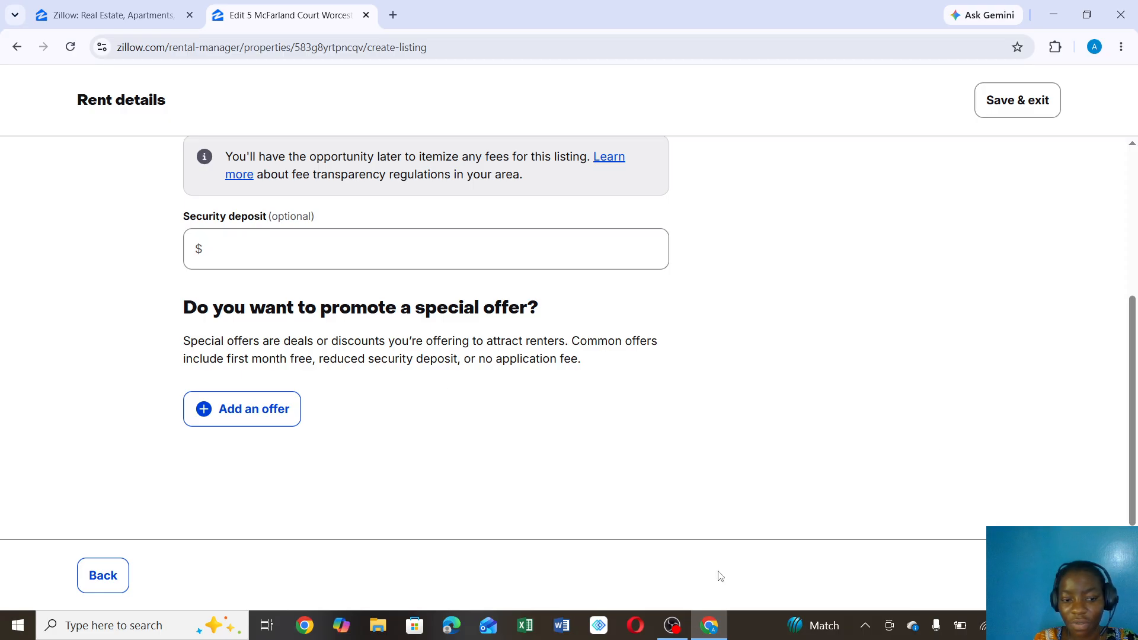
left_click(1034, 575)
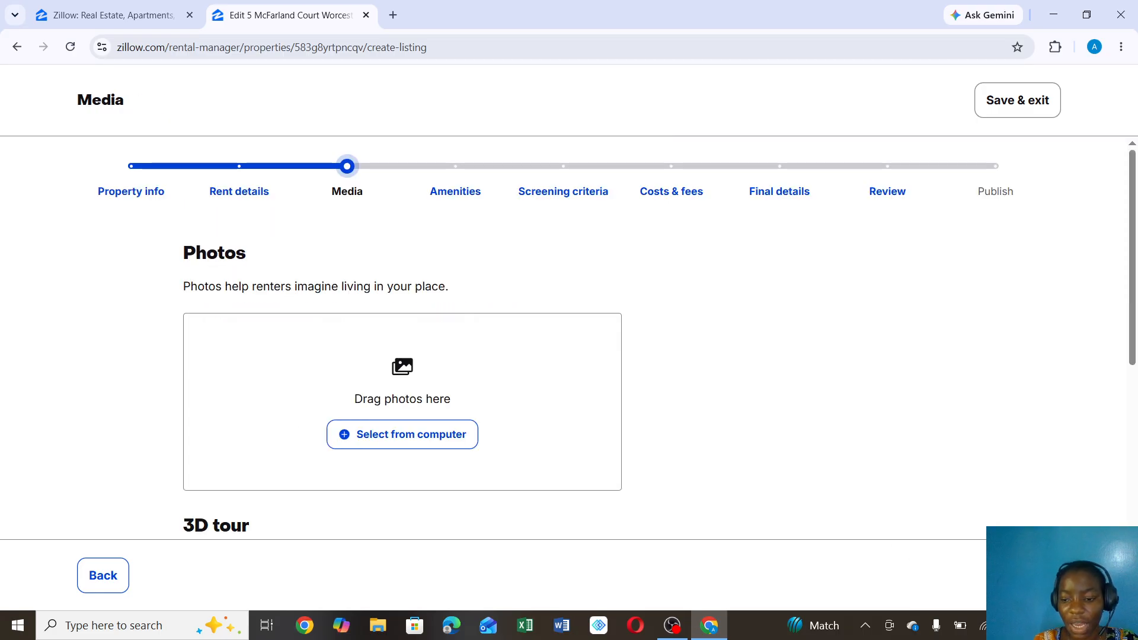
Add the photo 20230825_191942 from the wallpapaer folder in Pictures to the listing.
scroll(420, 504, "down", 3)
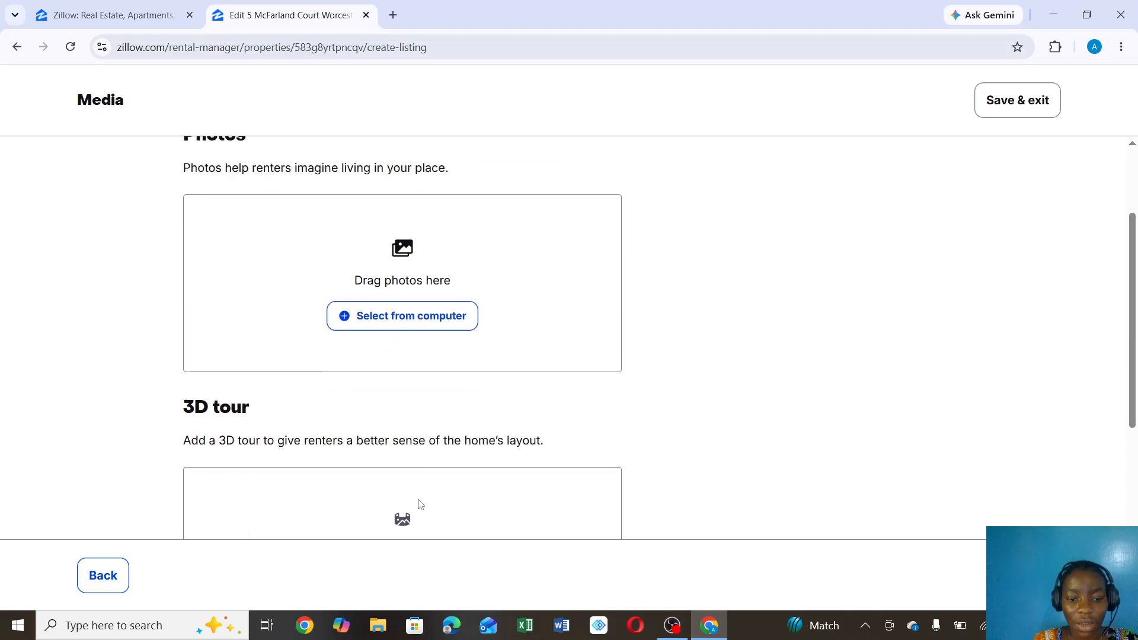
scroll(409, 500, "up", 3)
left_click(417, 439)
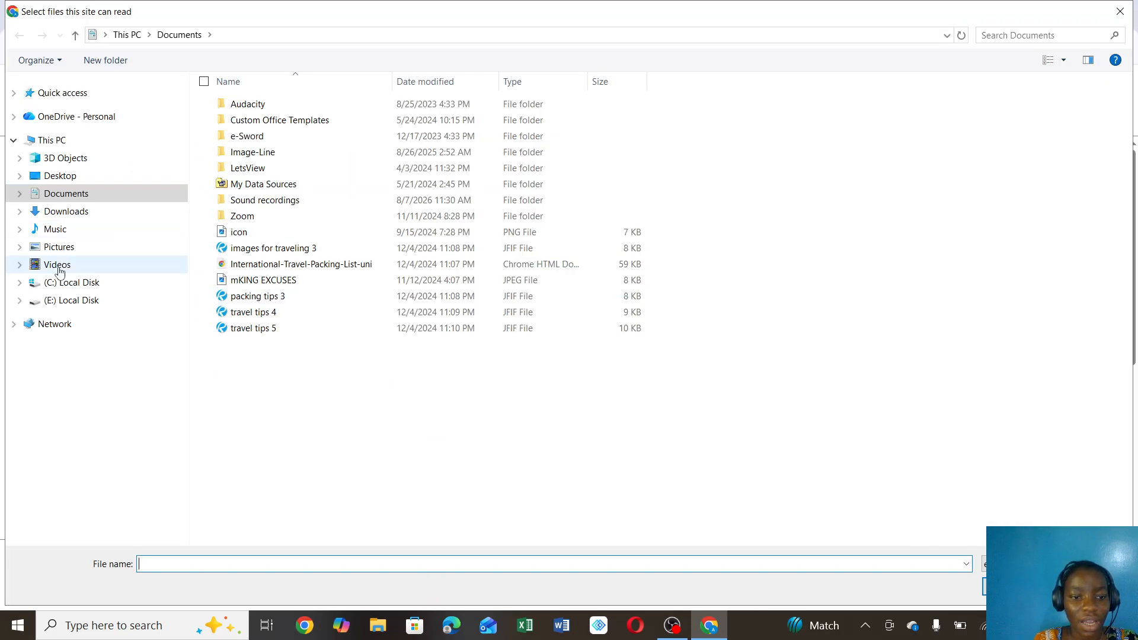
left_click(95, 246)
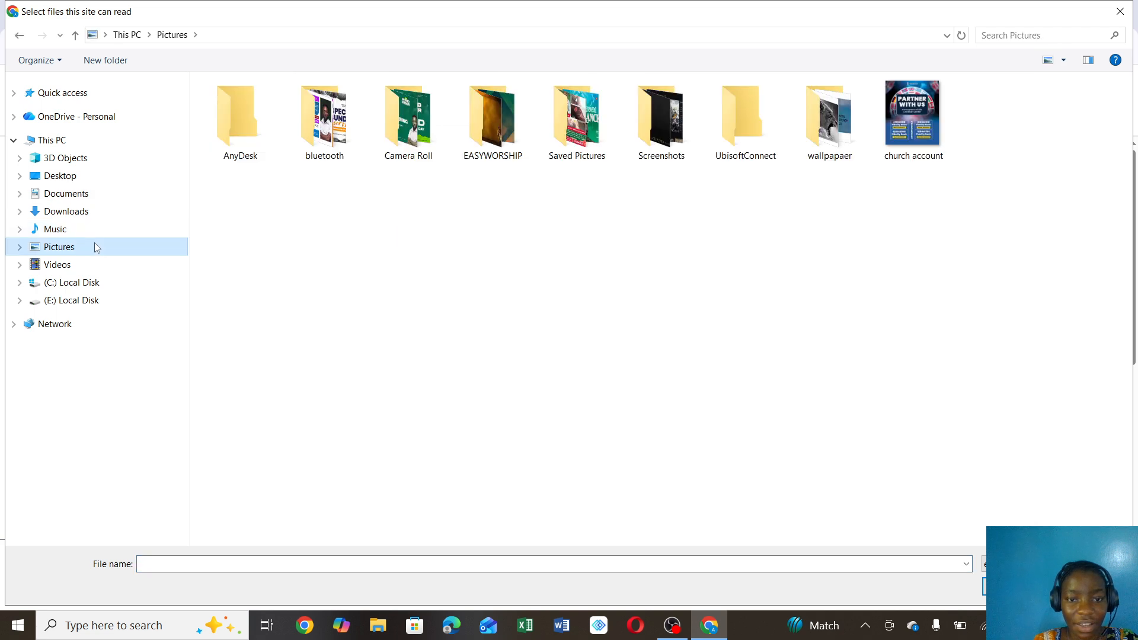
double_click(826, 125)
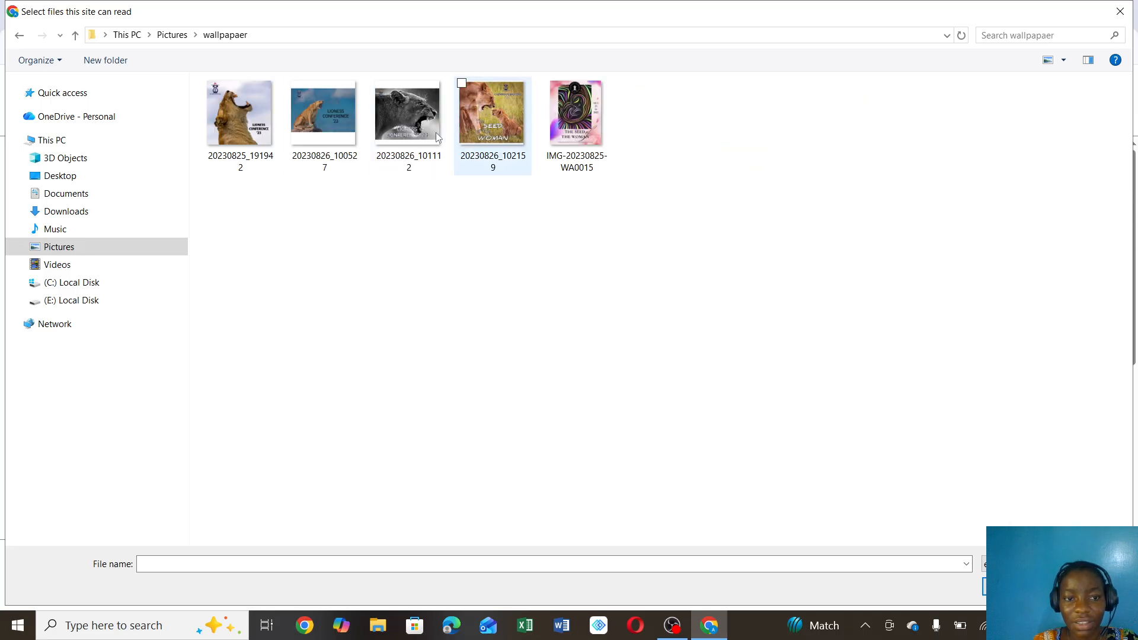
left_click(235, 145)
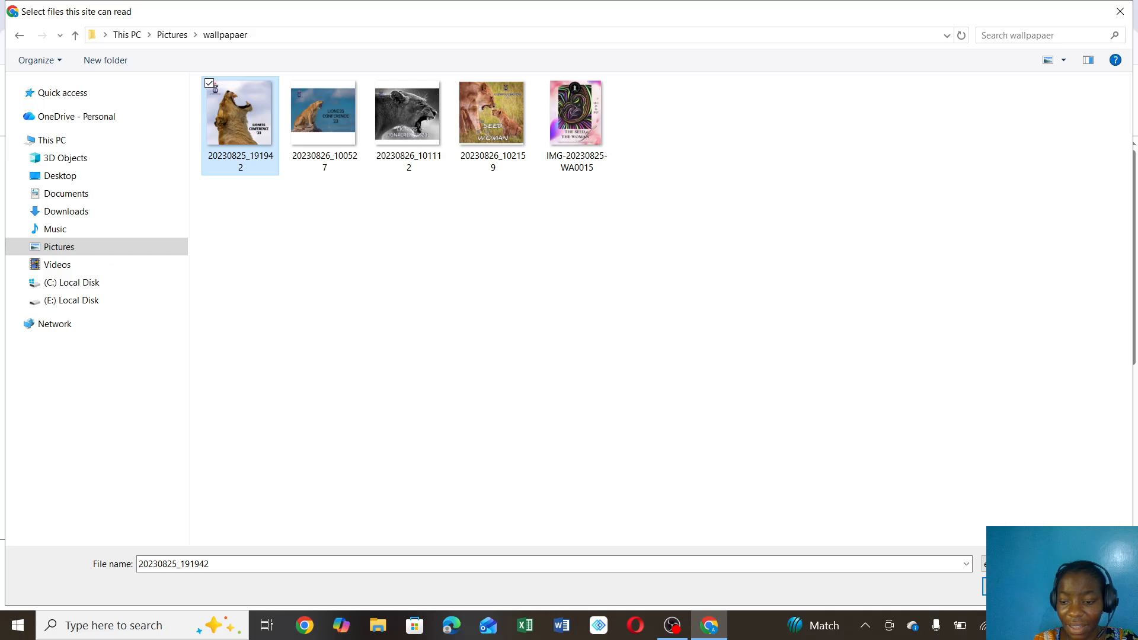
double_click(215, 88)
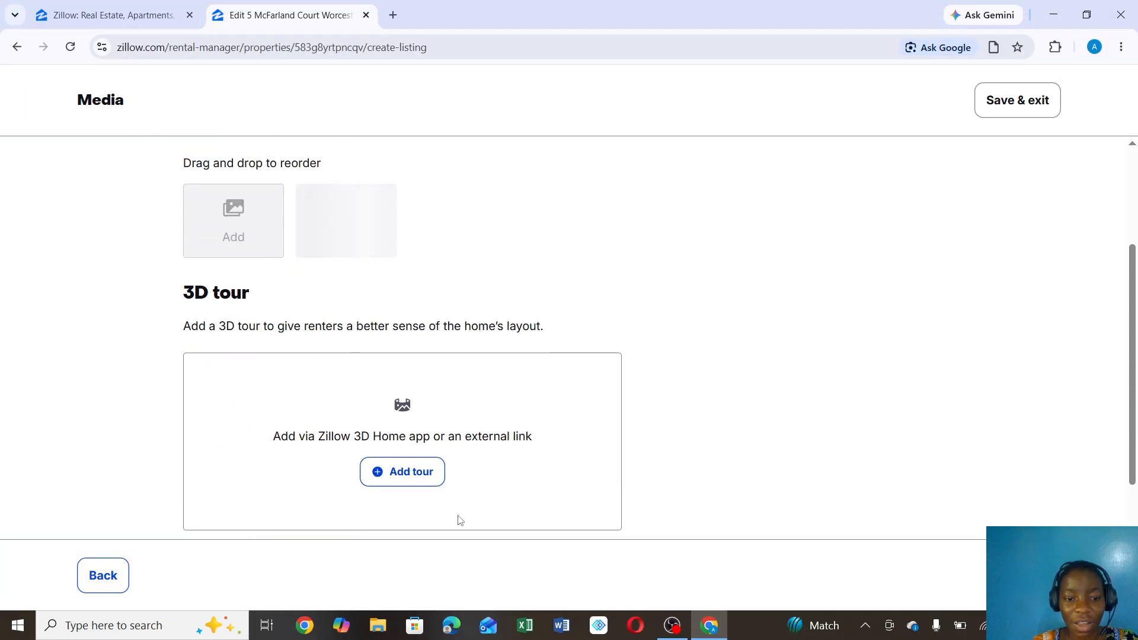
Skip the 3D tour and continue to the listing's interior amenities.
scroll(492, 406, "down", 1)
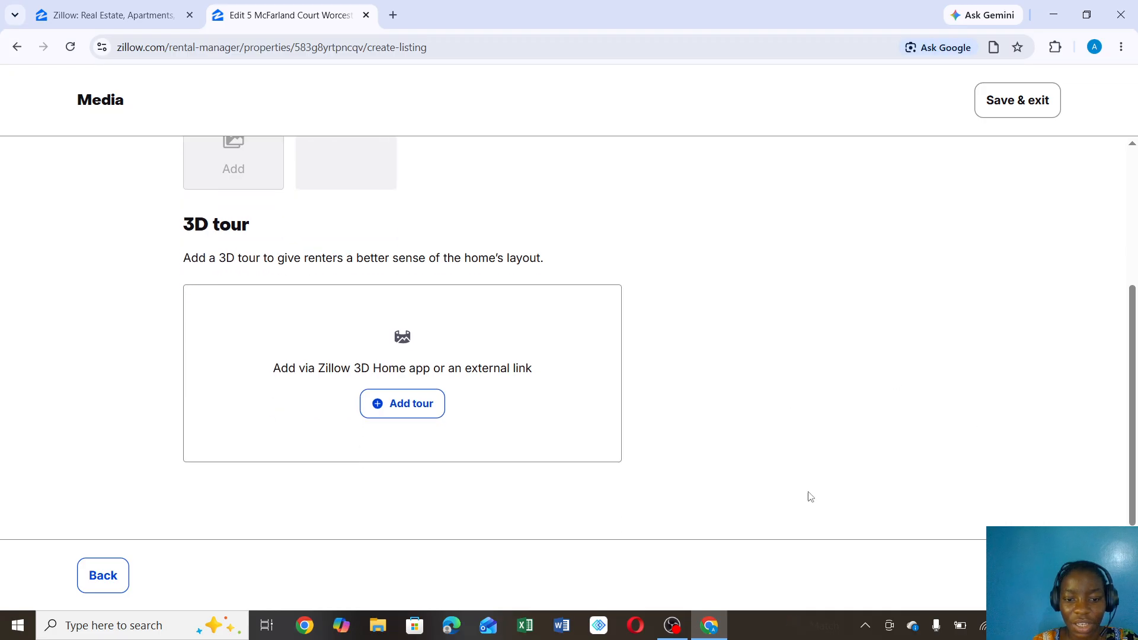
scroll(777, 308, "up", 3)
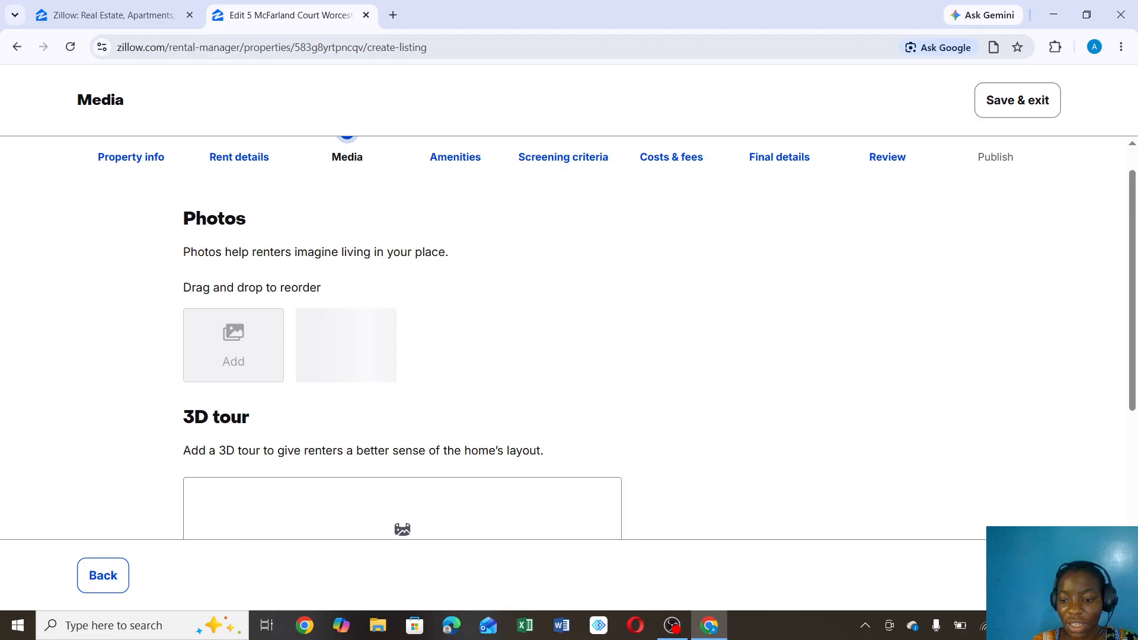
left_click(1034, 575)
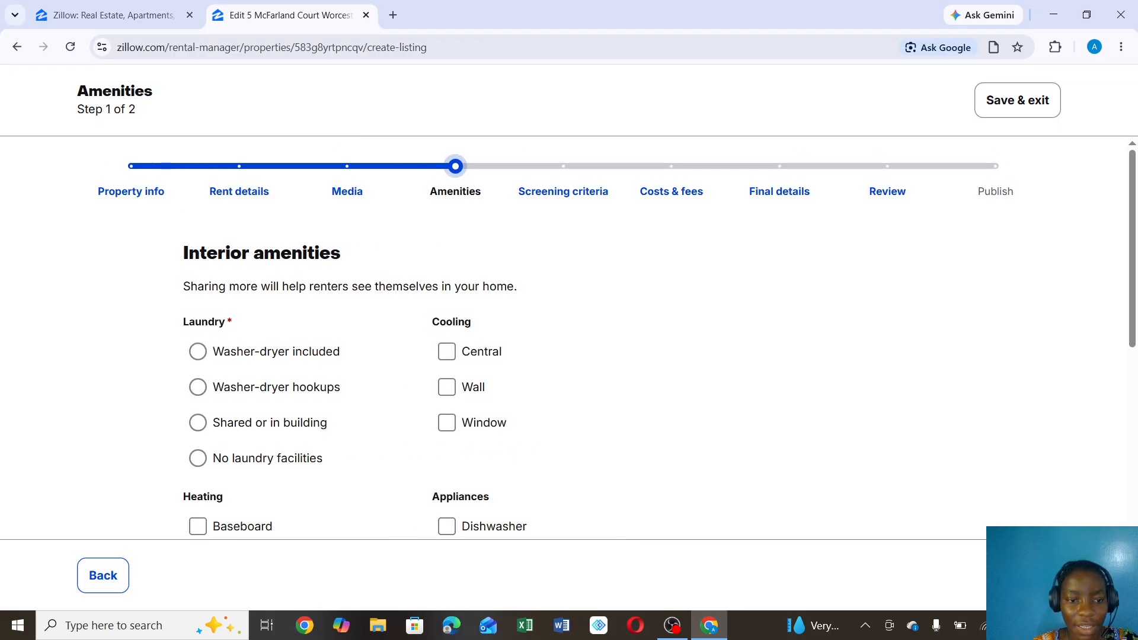
scroll(447, 391, "down", 1)
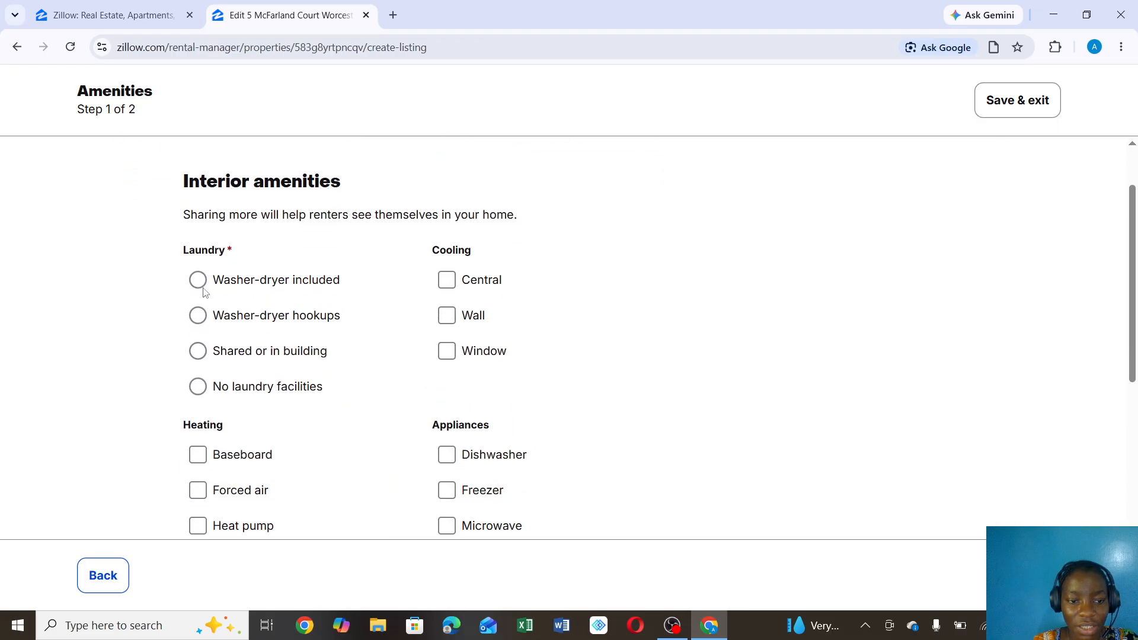
Set the laundry option to Washer-dryer hookups and select Central, Wall and Window cooling.
left_click(199, 281)
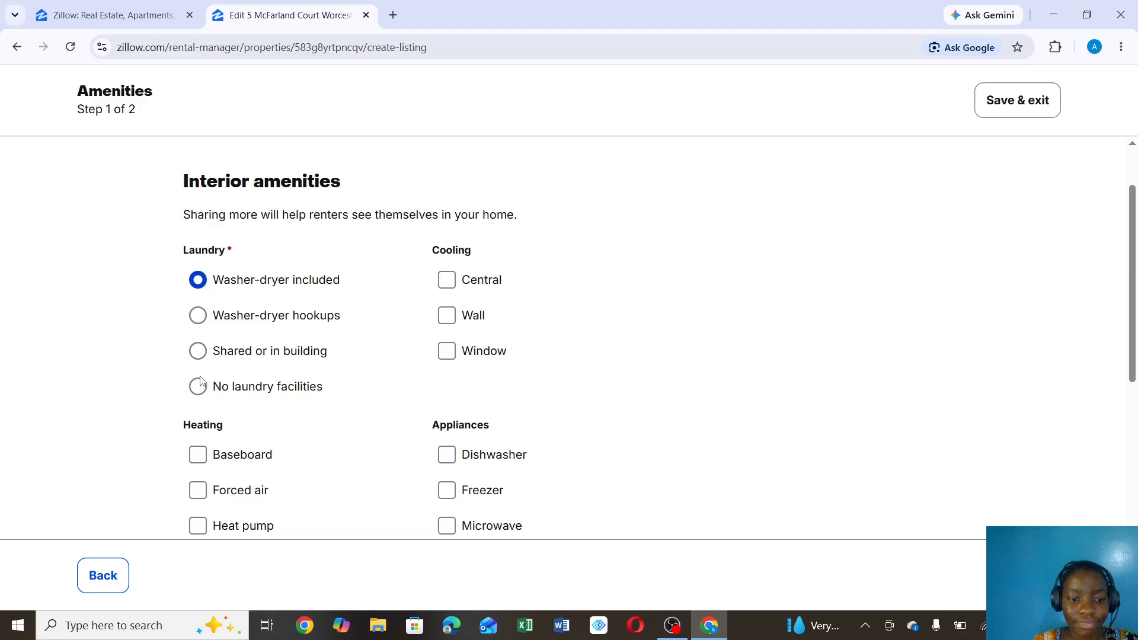
left_click(199, 317)
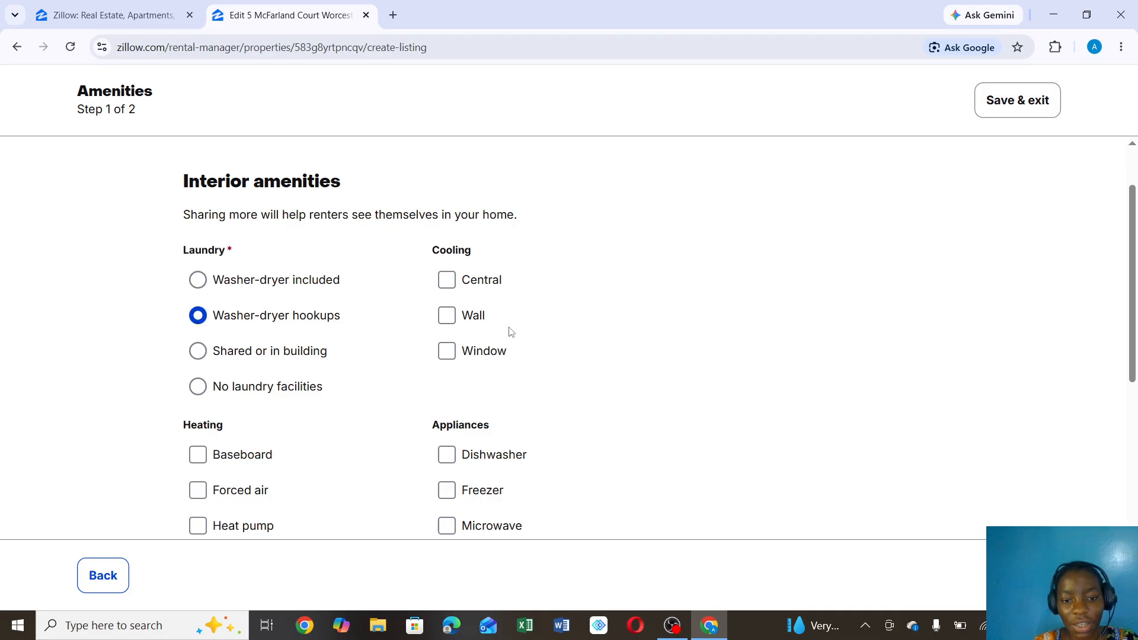
left_click(448, 318)
left_click(449, 355)
left_click(446, 281)
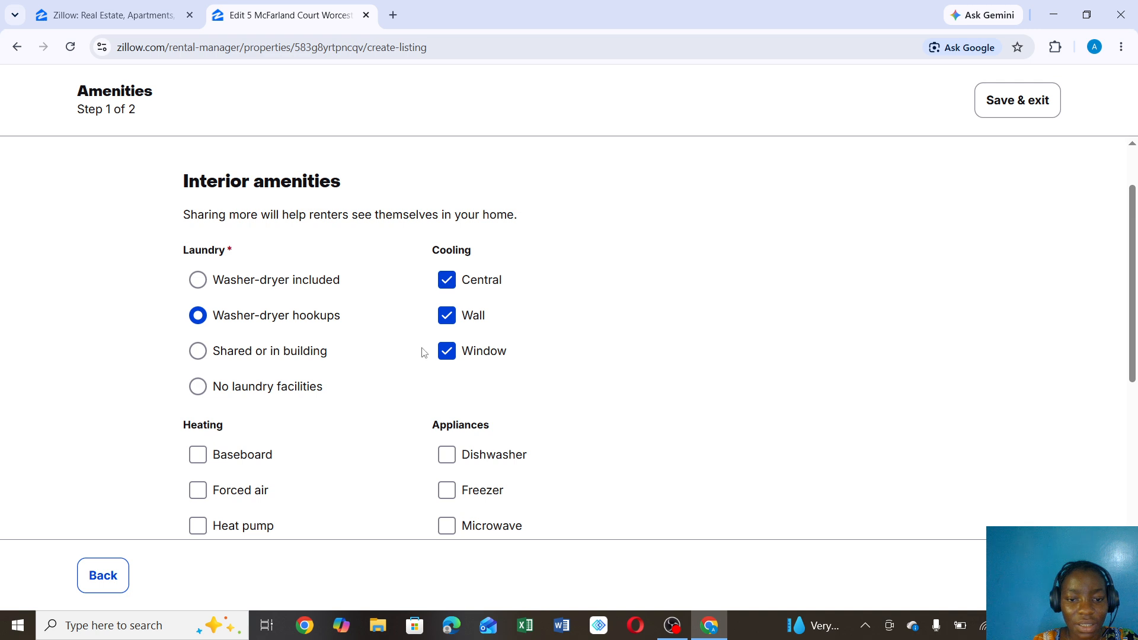
Select Baseboard heating and mark Dishwasher, Freezer, Microwave, Oven and Refrigerator as the included appliances.
scroll(339, 418, "down", 3)
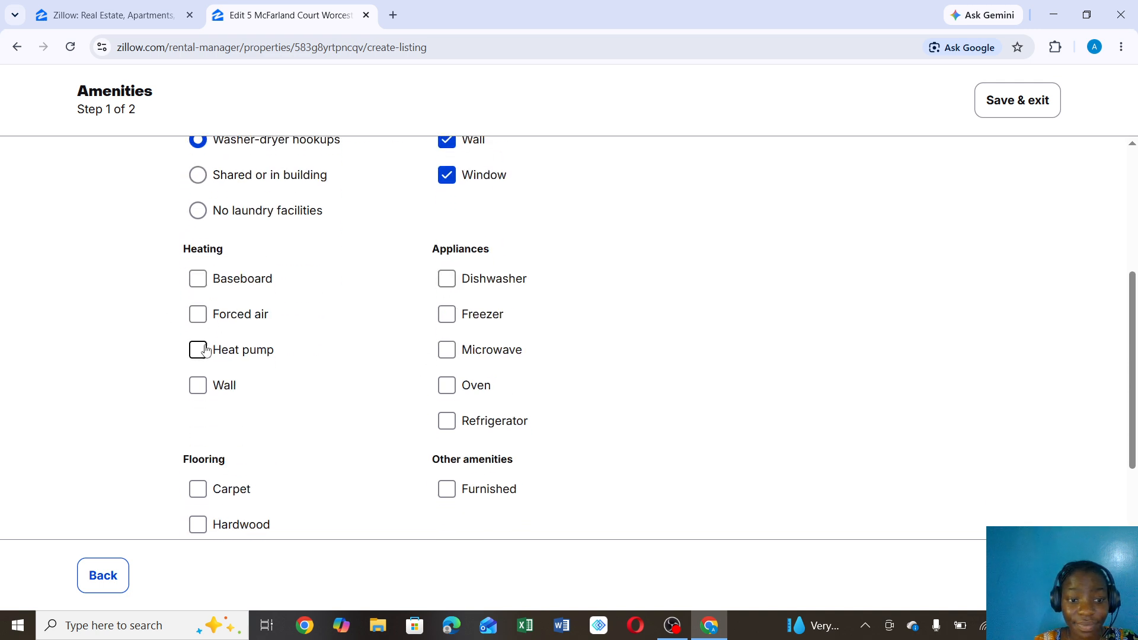
left_click(198, 282)
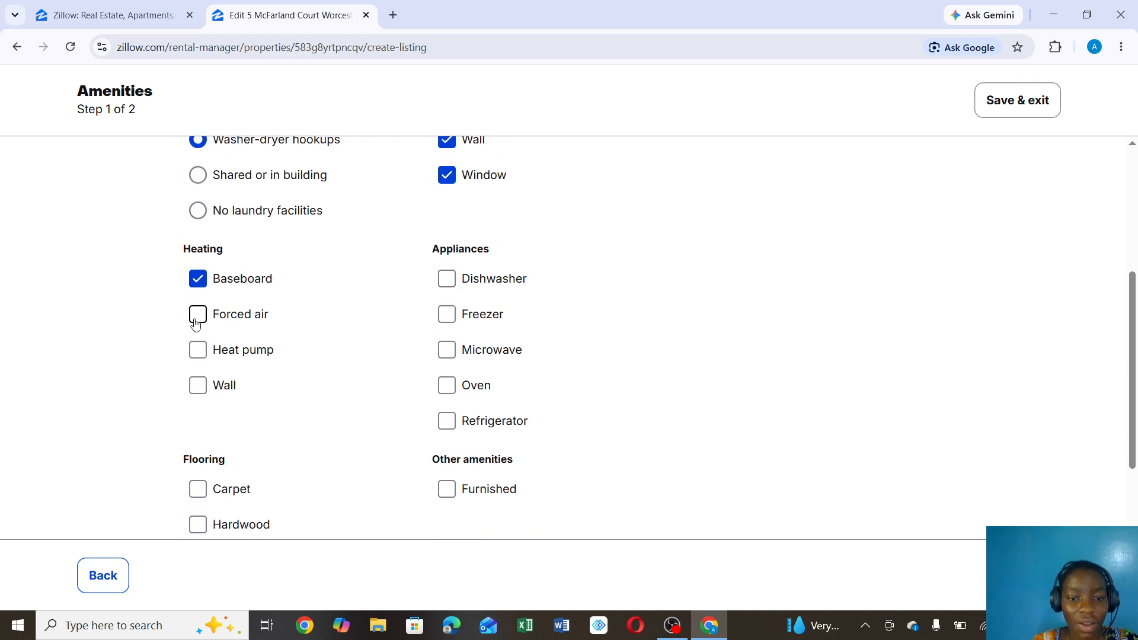
left_click(450, 284)
left_click(447, 316)
left_click(446, 353)
left_click(445, 388)
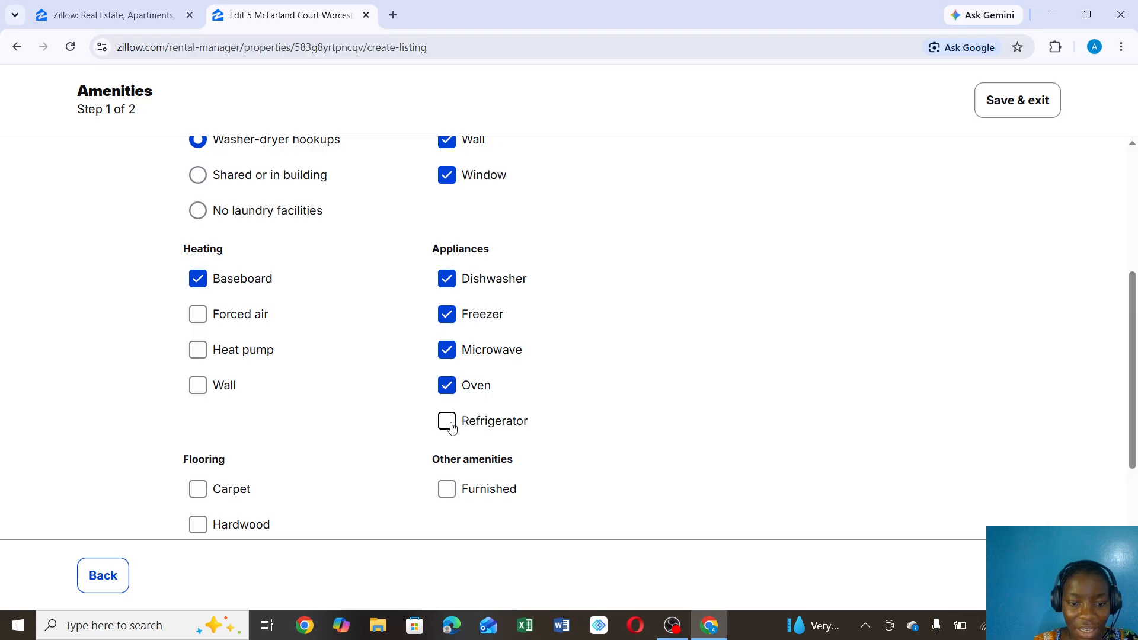
left_click(449, 423)
Select Tile flooring and Furnished among the interior amenities, and continue to the property amenities.
scroll(451, 425, "down", 2)
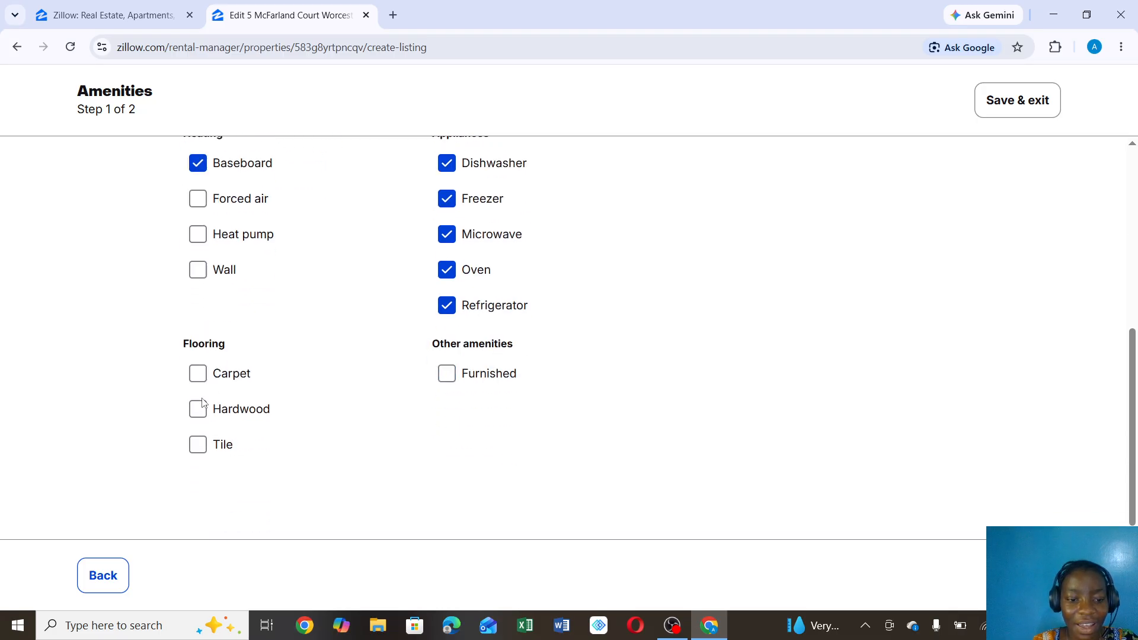
left_click(198, 445)
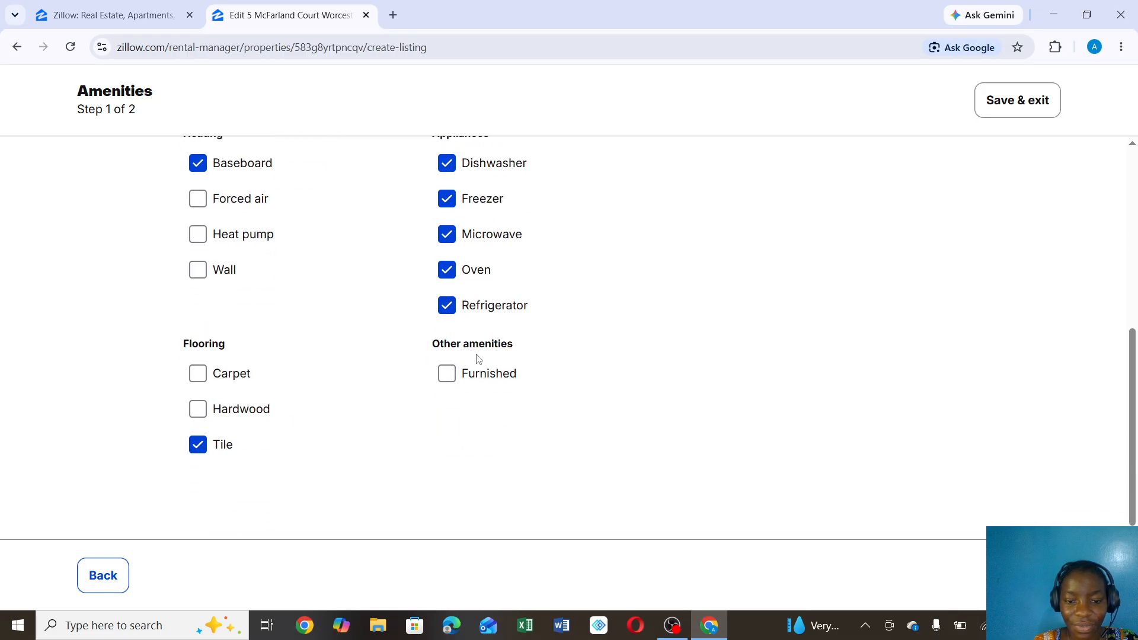
left_click(446, 372)
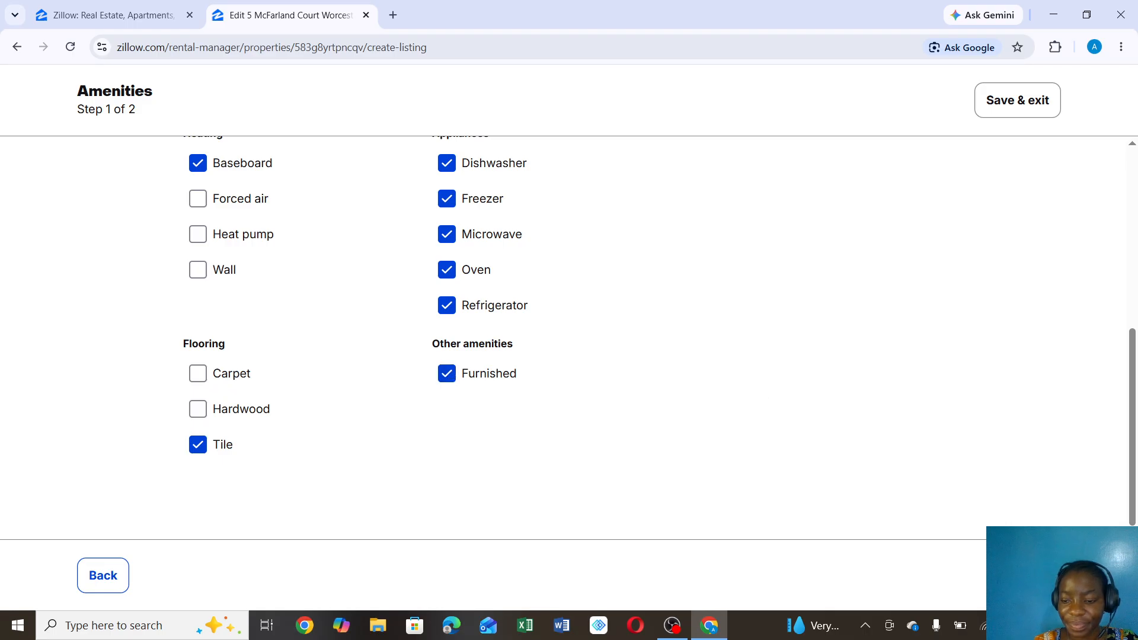
left_click(1034, 575)
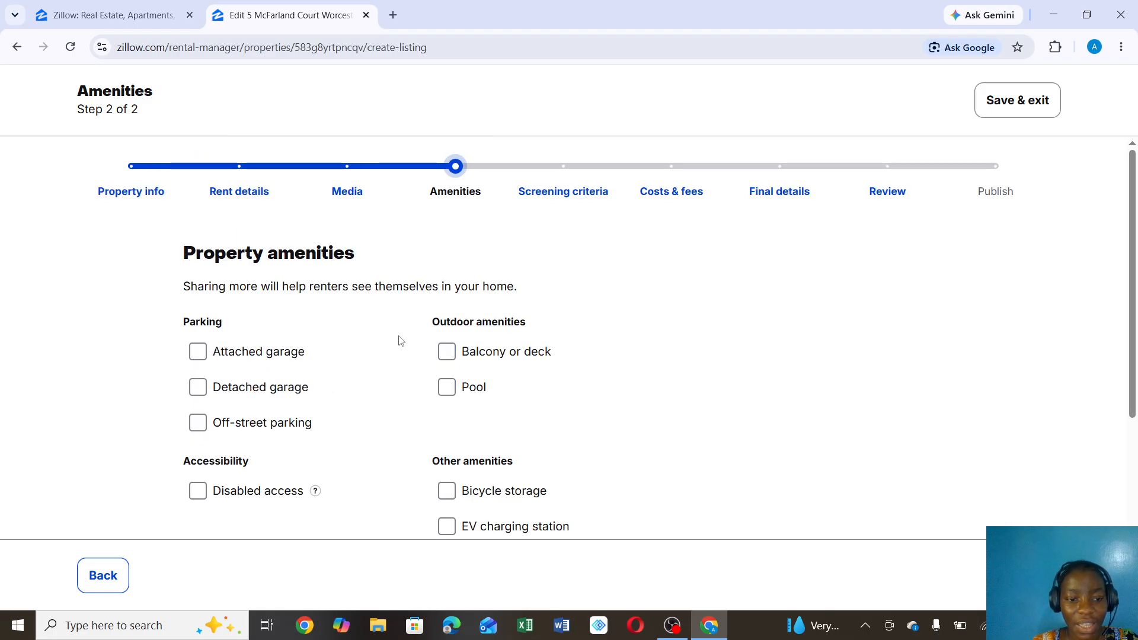
Select Attached garage, Balcony or deck and Disabled access as property amenities, and continue to the screening criteria.
scroll(400, 341, "down", 2)
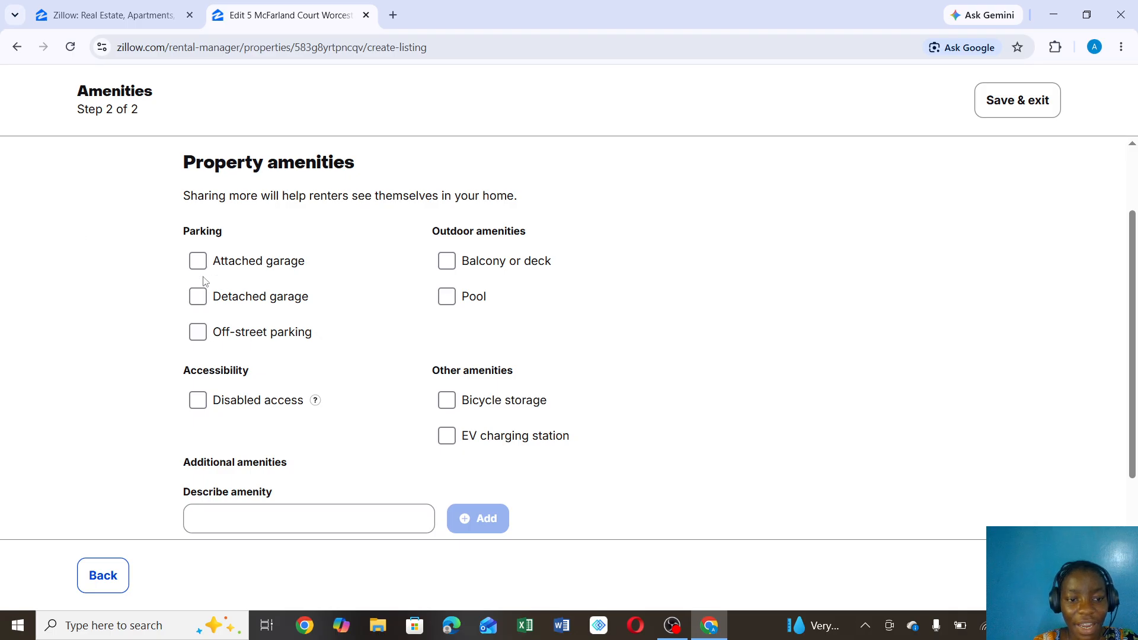
left_click(198, 261)
left_click(445, 261)
left_click(199, 401)
scroll(449, 421, "down", 1)
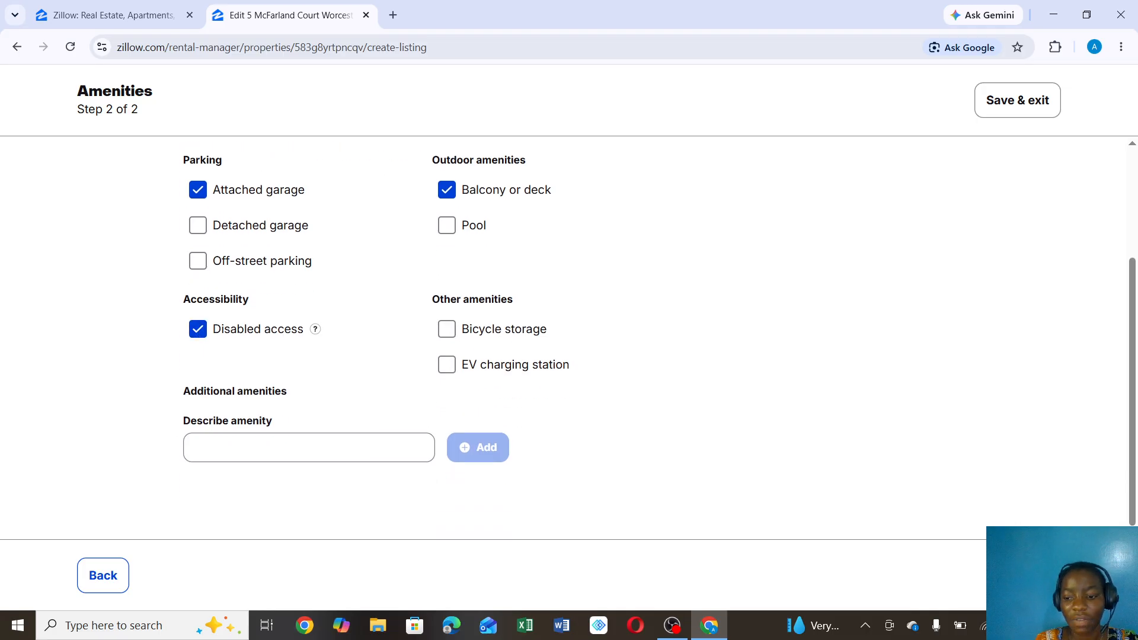
left_click(1034, 575)
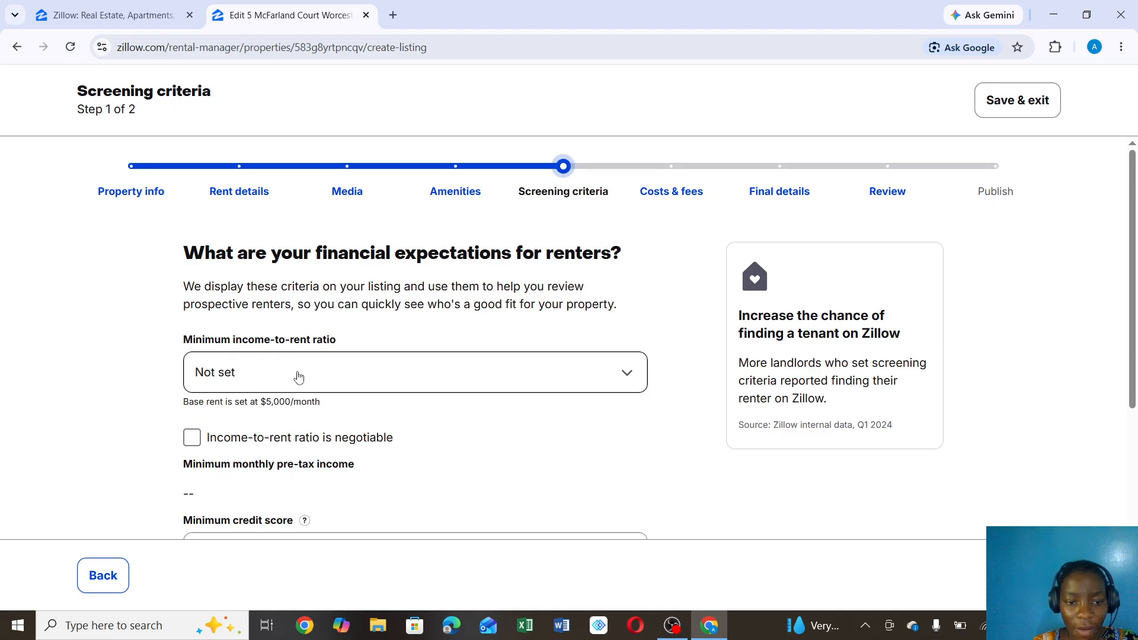
Set the minimum income-to-rent ratio to 1.5x and the minimum credit score to 505, and continue to the pet policy.
left_click(501, 382)
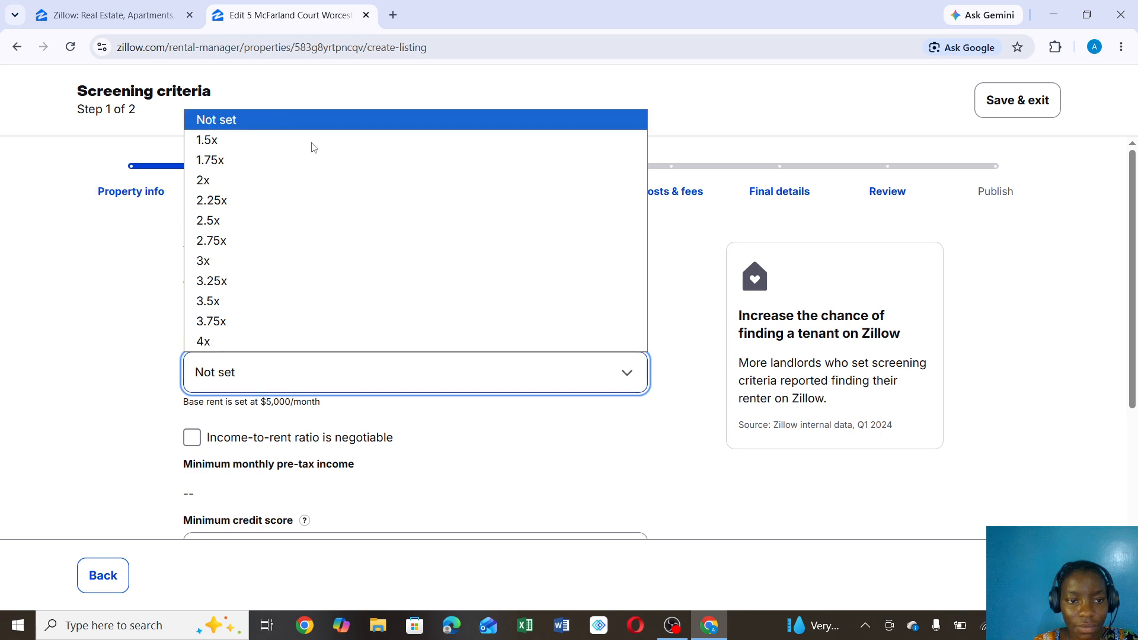
left_click(293, 139)
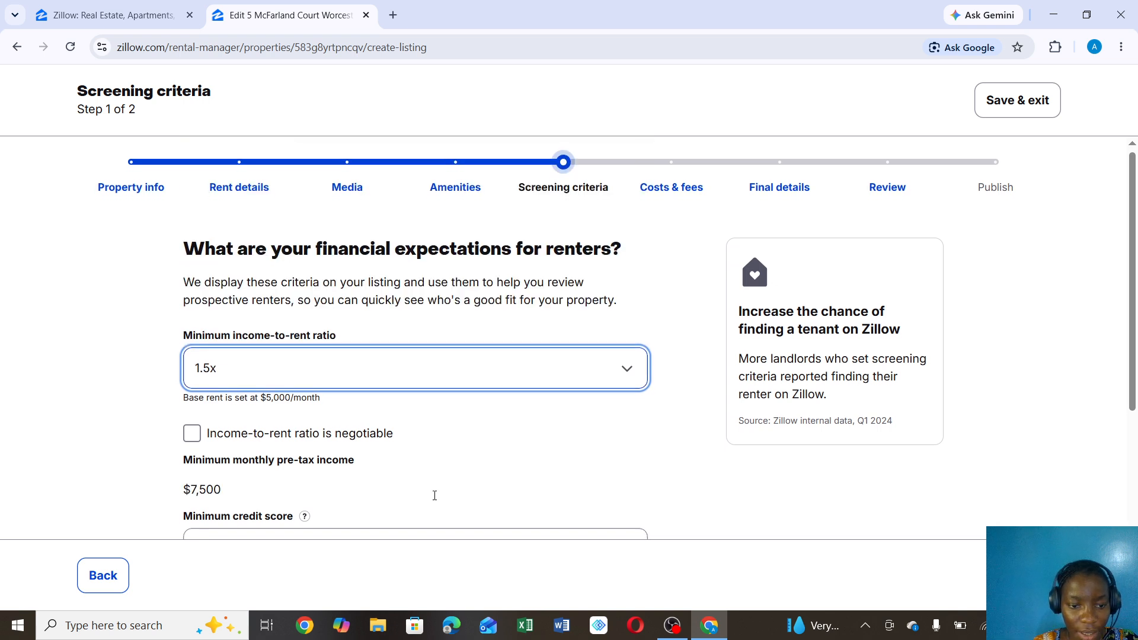
scroll(434, 495, "down", 3)
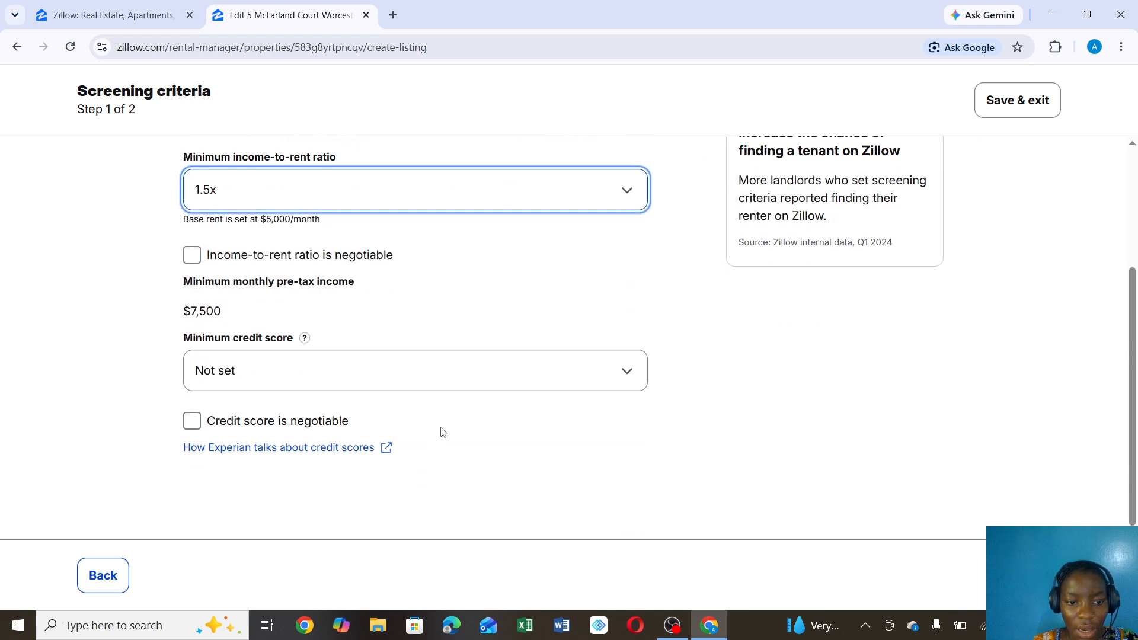
left_click(552, 376)
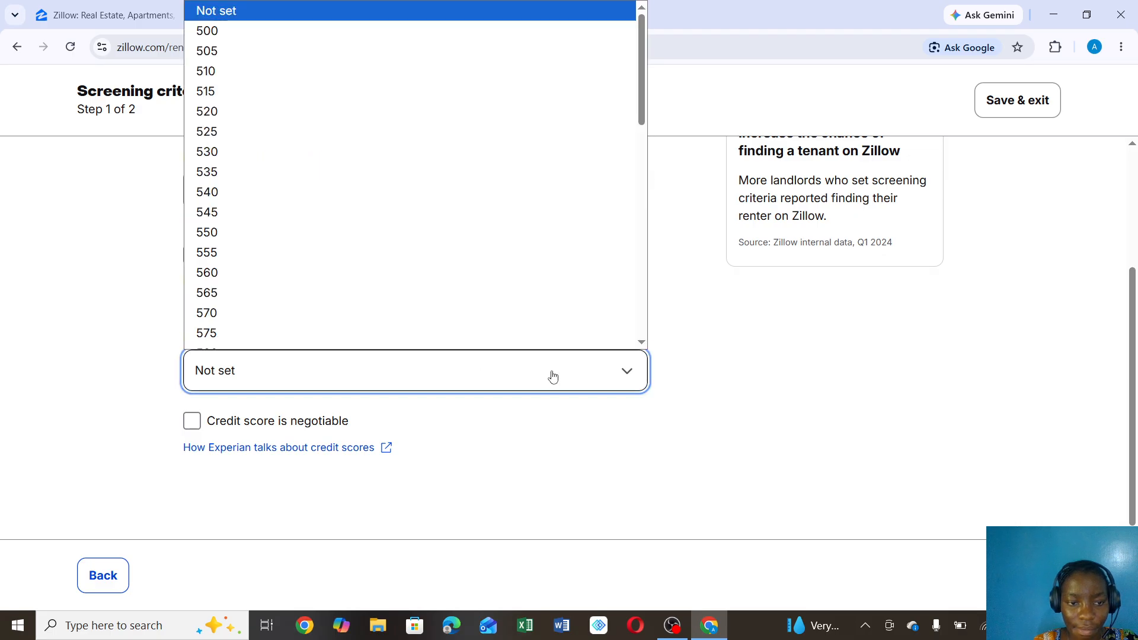
left_click(292, 50)
scroll(643, 445, "up", 2)
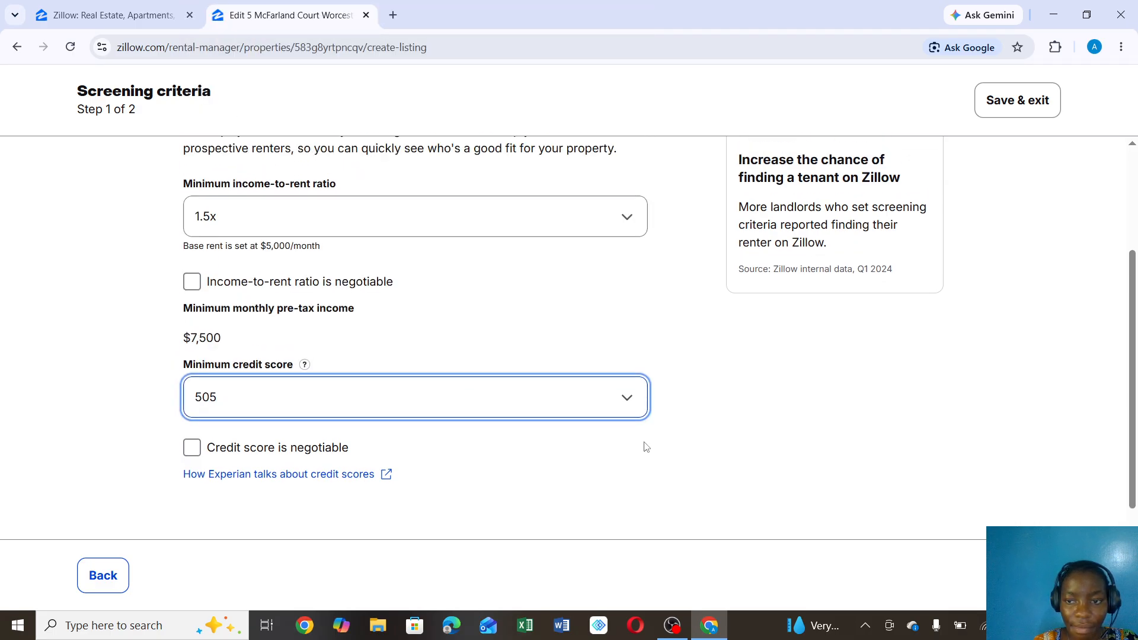
left_click(1033, 575)
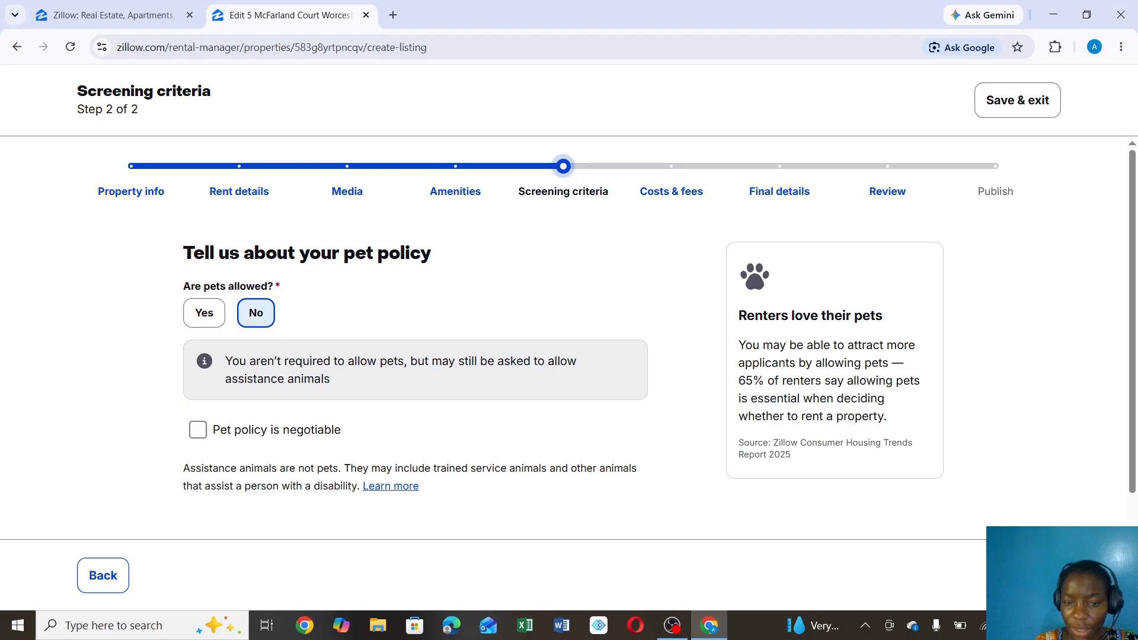
Keep pets disallowed, add no additional fees, and confirm the fee information to reach the final details.
left_click(1033, 574)
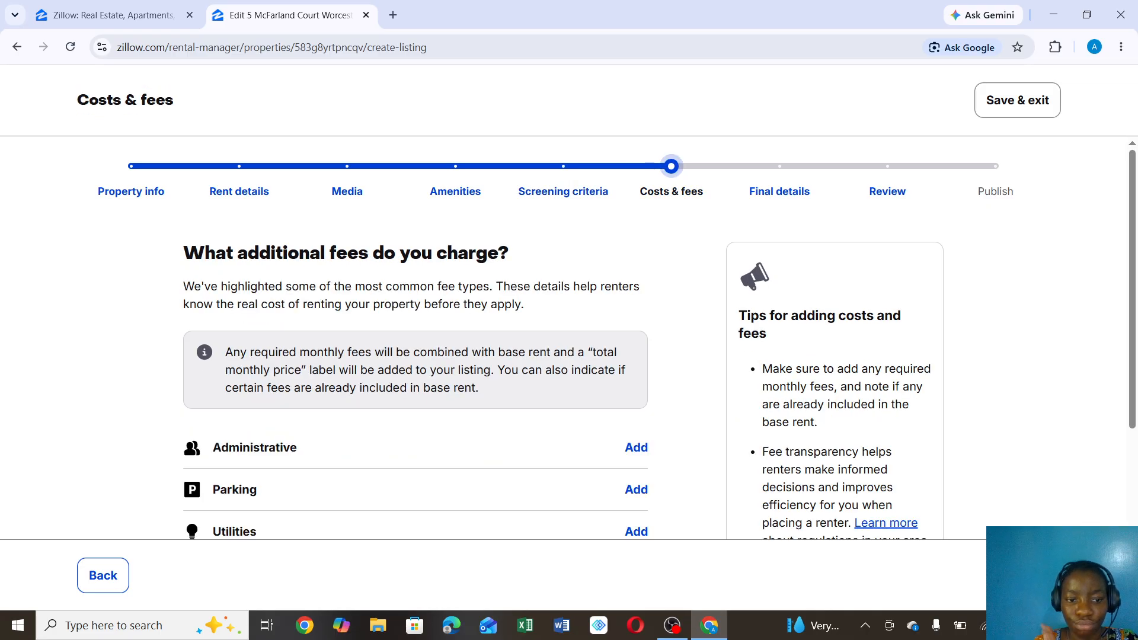
scroll(492, 478, "down", 3)
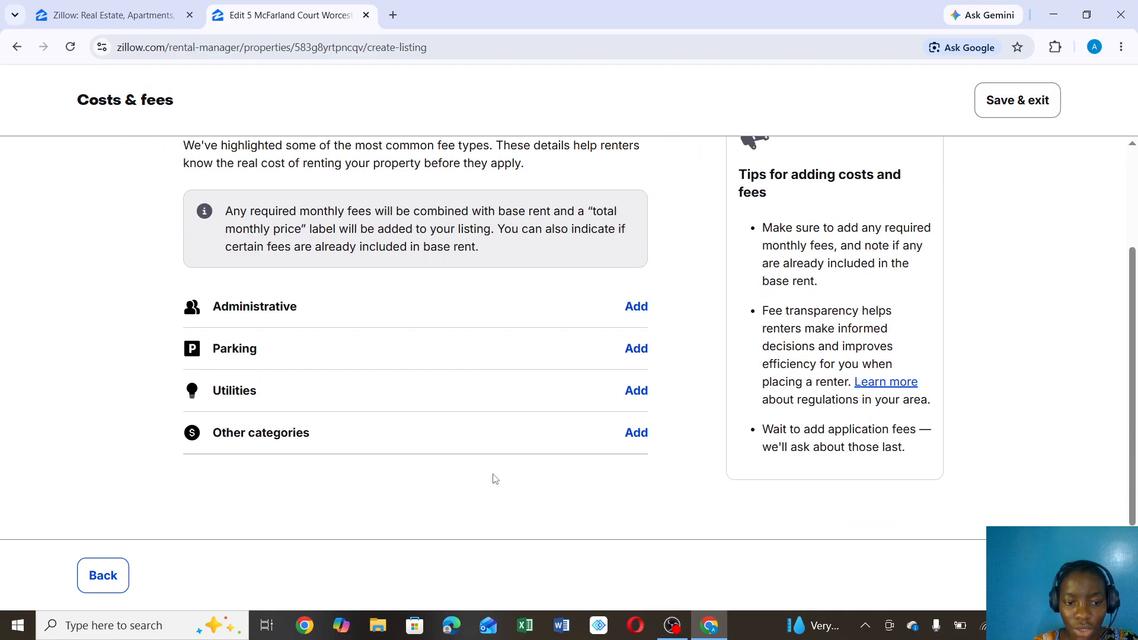
left_click(1033, 575)
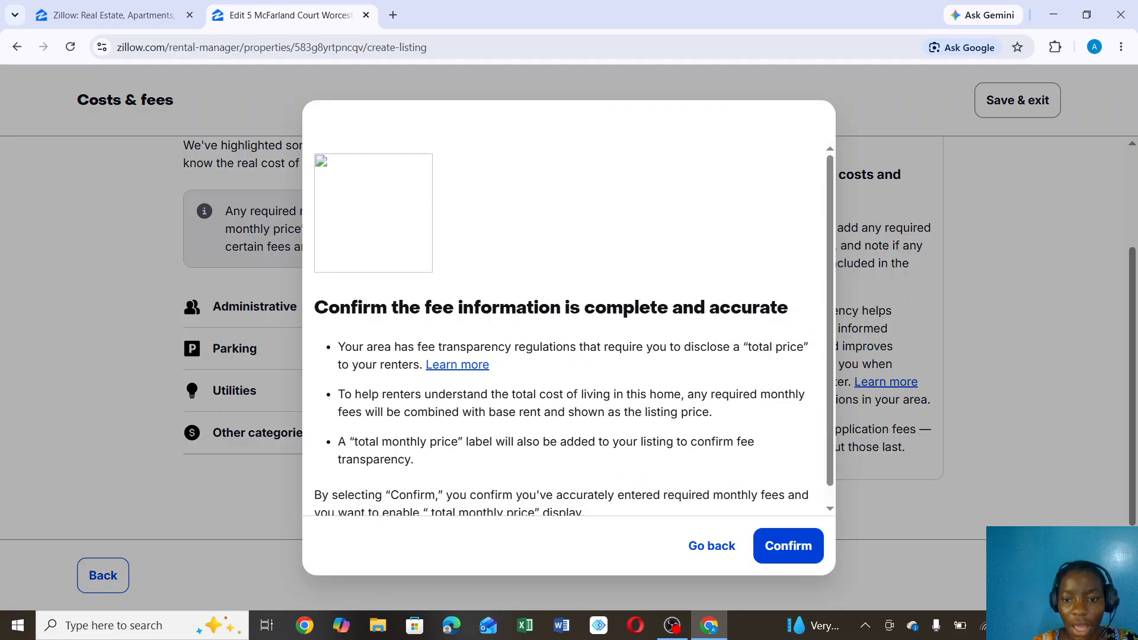
left_click(787, 546)
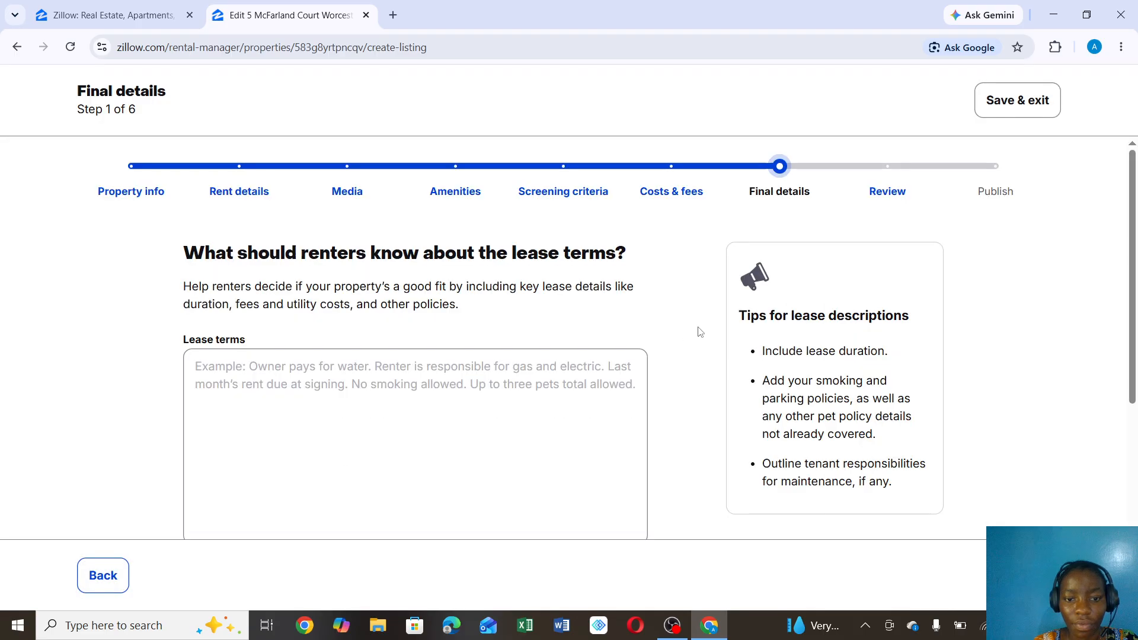
Enter "Be safe" as the lease terms, choose not to require renters insurance, and continue to the lister information.
scroll(381, 385, "down", 2)
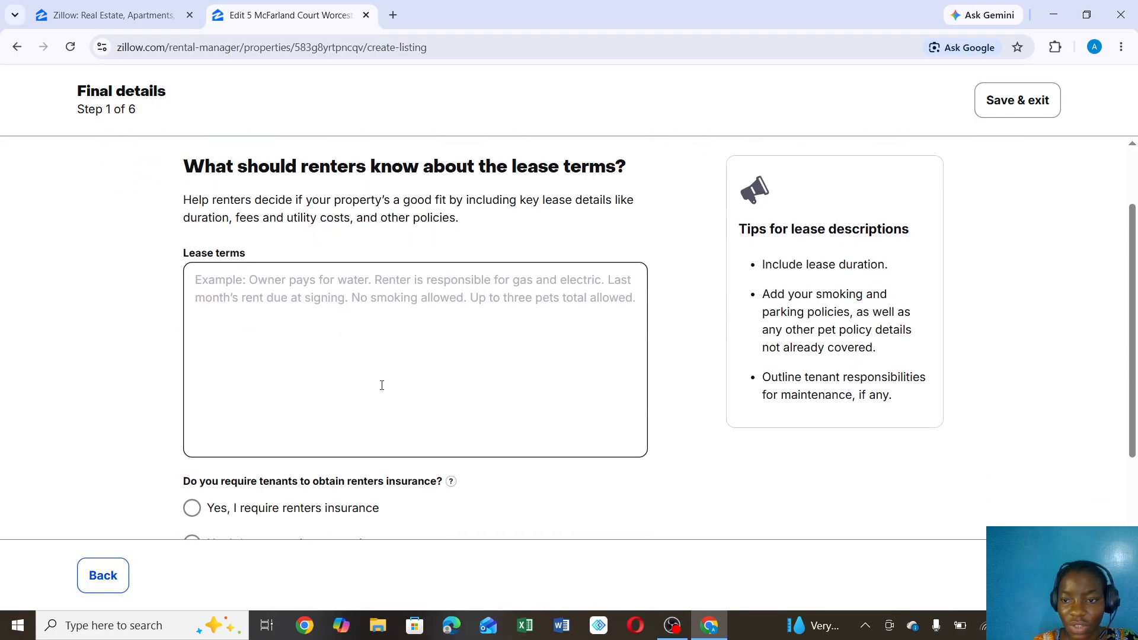
scroll(348, 279, "down", 2)
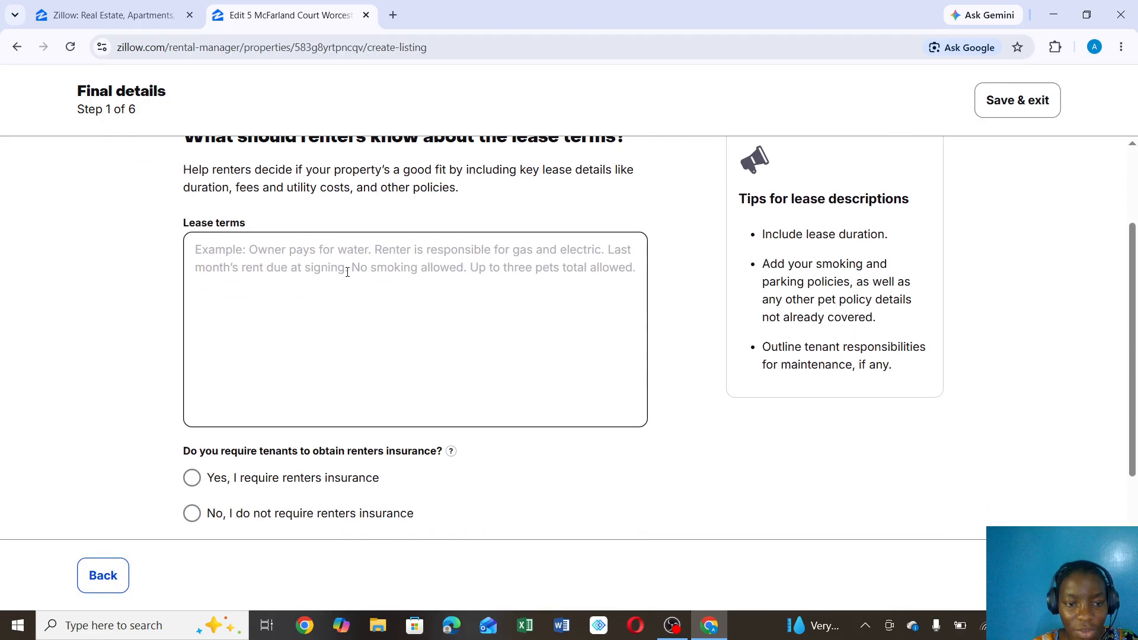
left_click(273, 207)
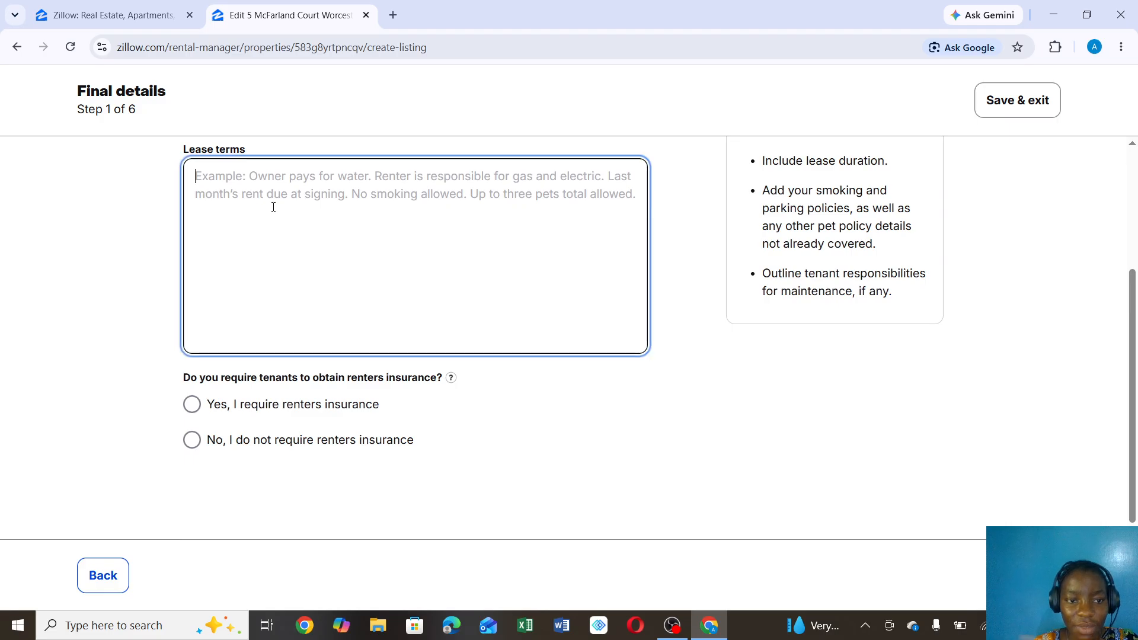
type("Be safe")
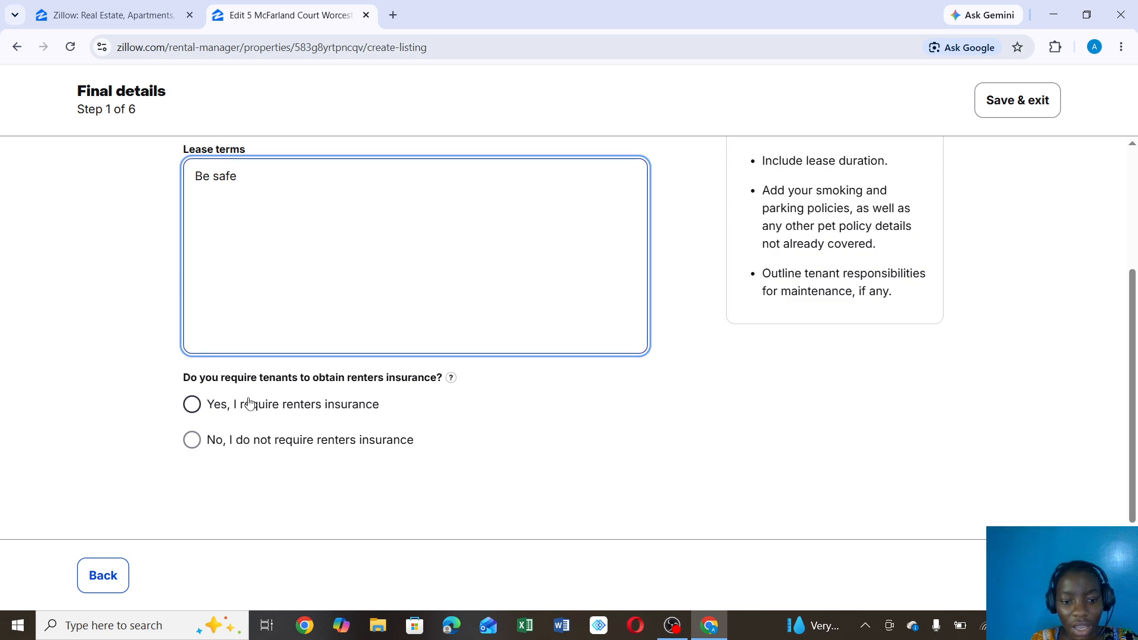
scroll(262, 397, "up", 2)
scroll(366, 504, "down", 2)
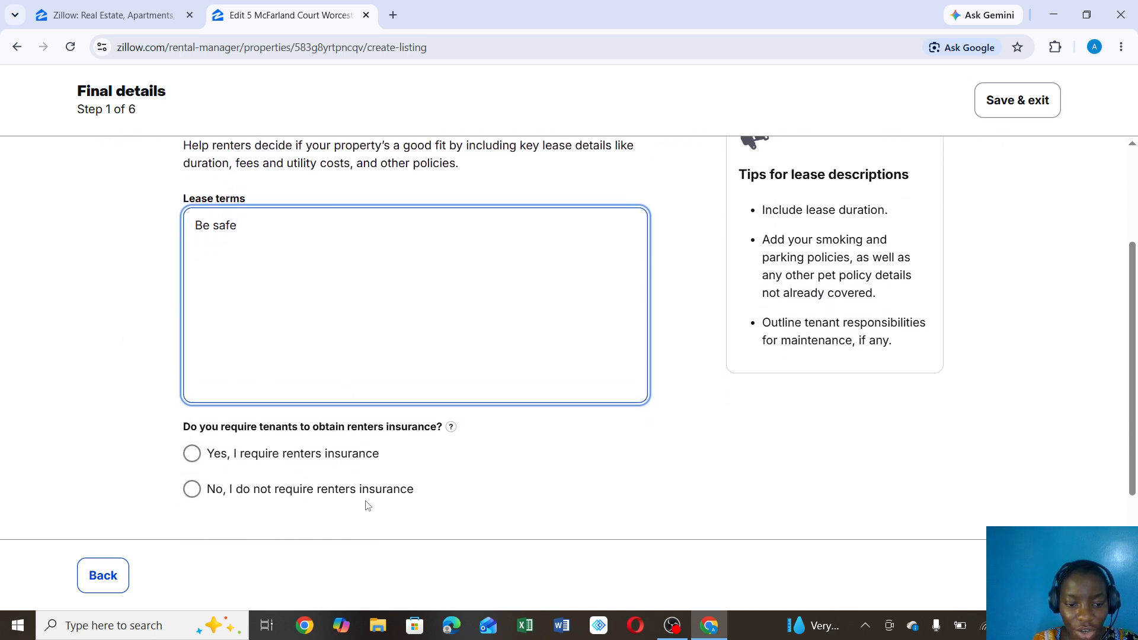
left_click(191, 466)
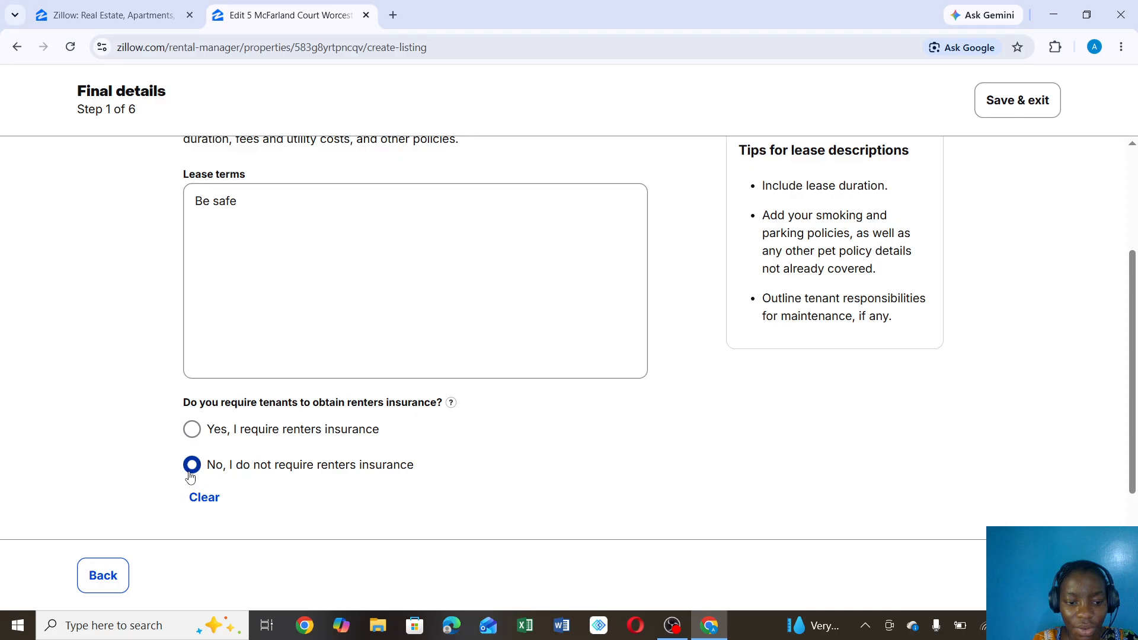
scroll(769, 453, "up", 3)
left_click(1033, 575)
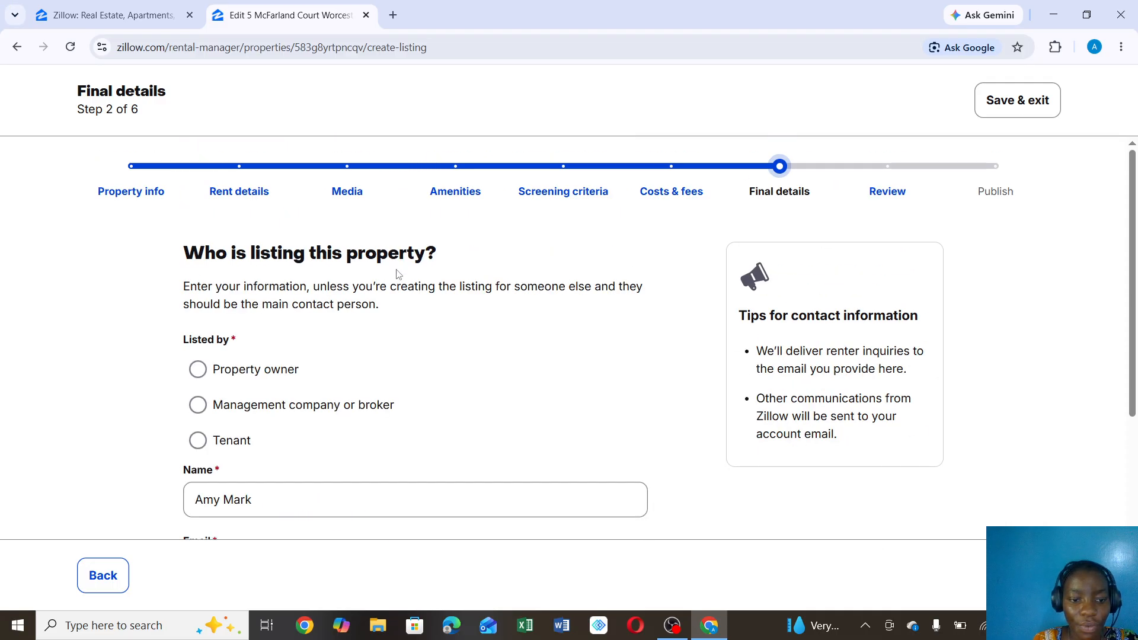
Mark the listing as listed by the property owner, keep the prefilled contact details, and continue to phone verification.
scroll(396, 275, "down", 2)
left_click(197, 237)
scroll(744, 447, "down", 1)
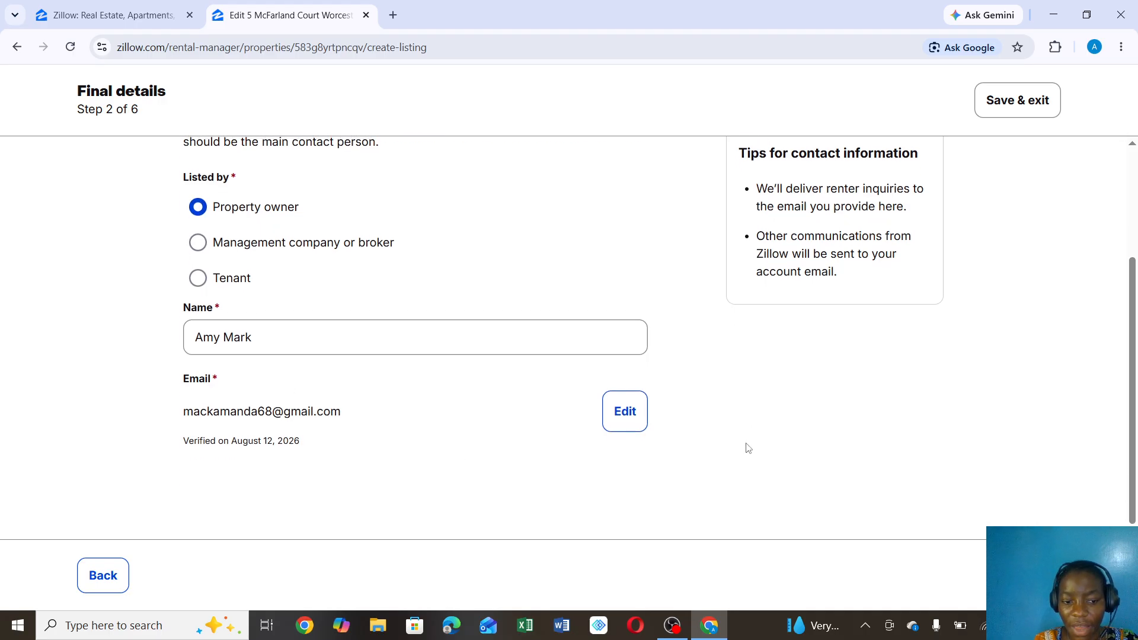
scroll(745, 447, "up", 3)
left_click(1033, 575)
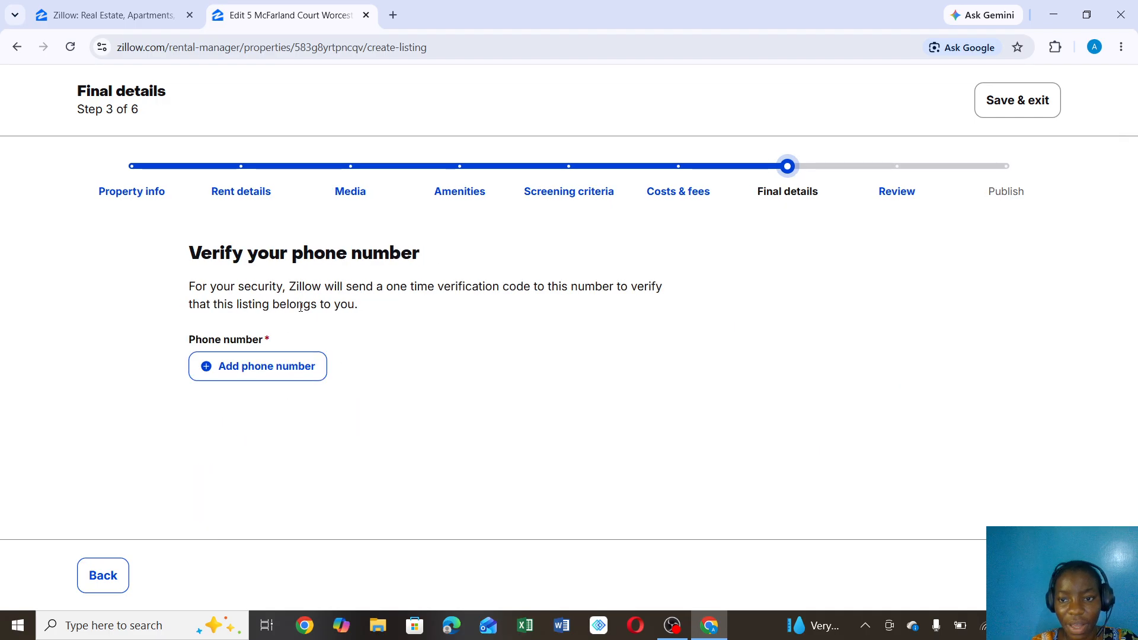
Open the phone number entry without adding a number, and save and exit the unfinished listing.
left_click(292, 368)
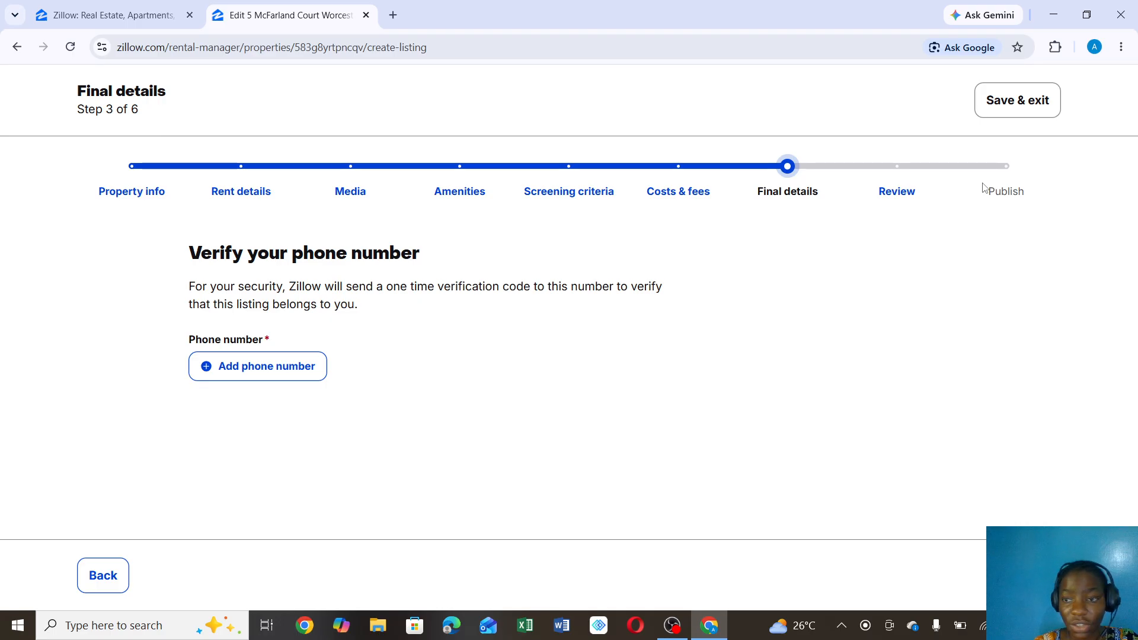
left_click(1014, 102)
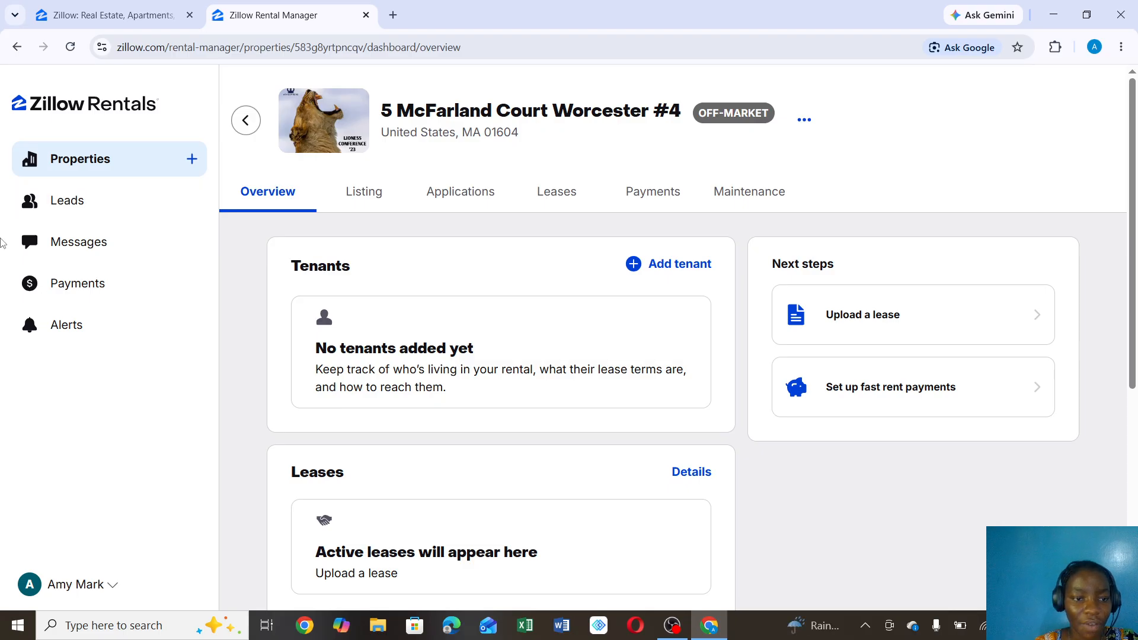
Check the renter messages inbox, return to the properties, and look through the Overland Park property's overview.
left_click(69, 216)
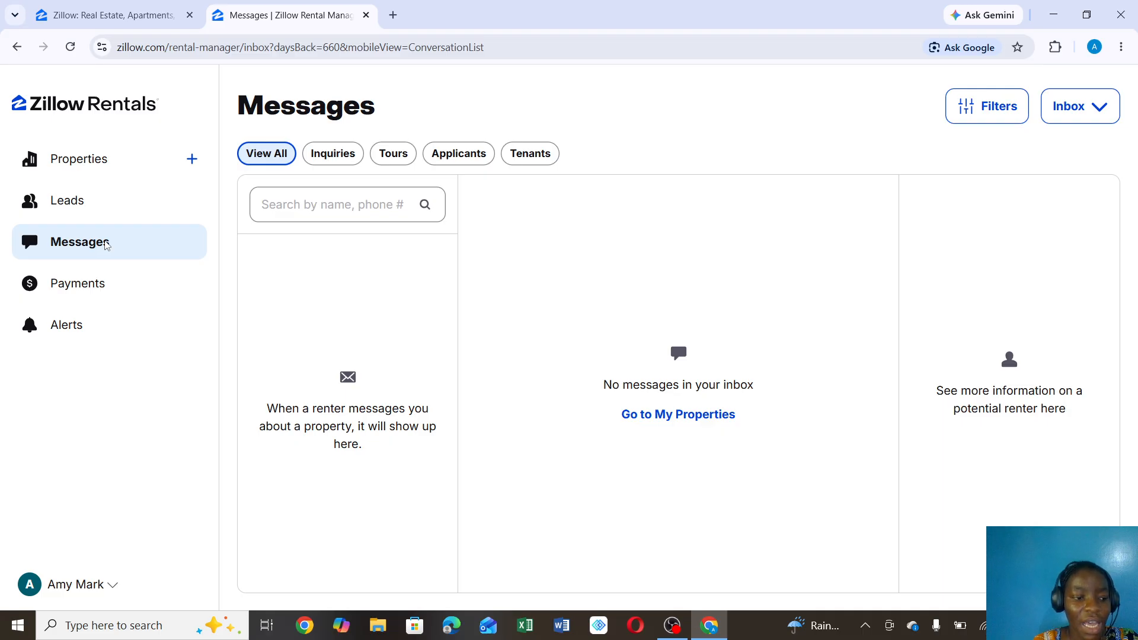
left_click(82, 164)
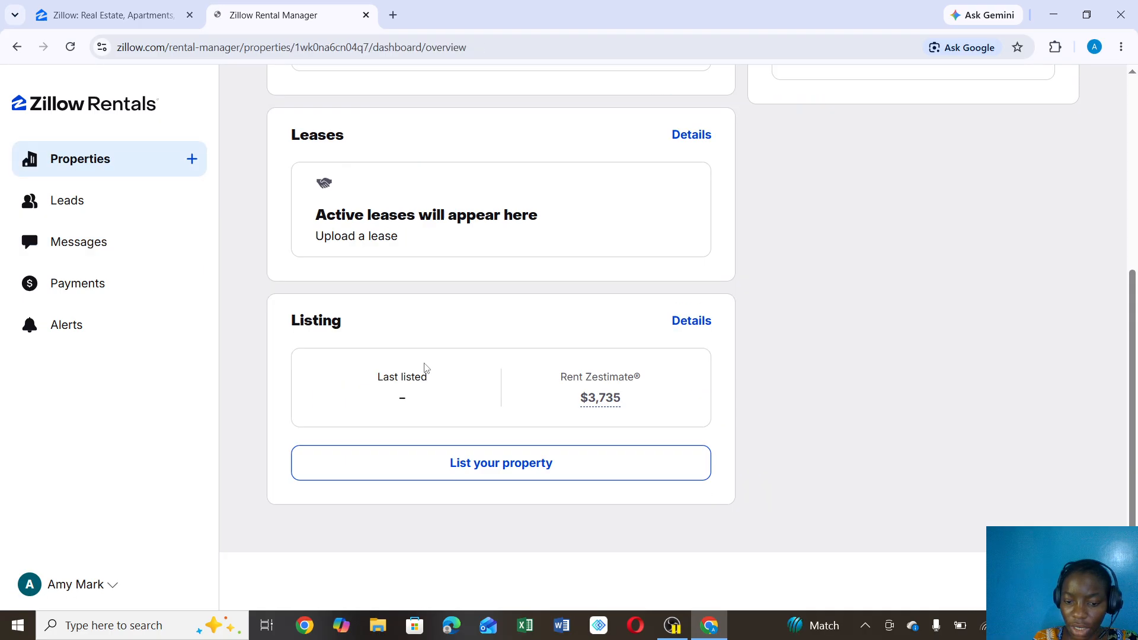
scroll(424, 363, "down", 1)
scroll(423, 364, "up", 6)
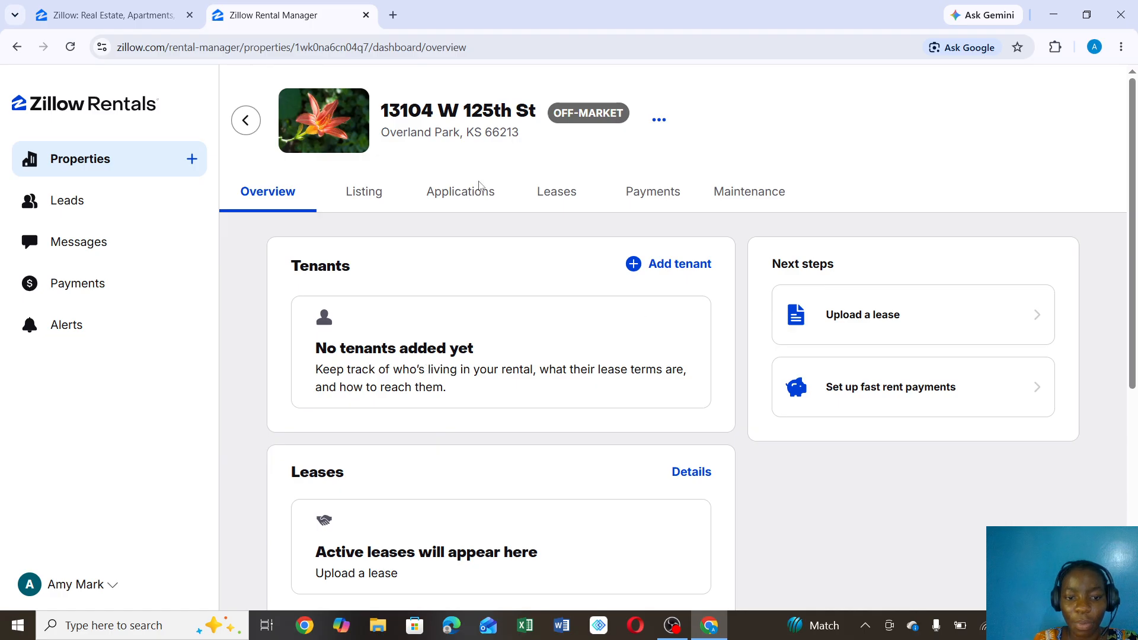
View the Overland Park property's applications, leases and payments pages.
left_click(478, 195)
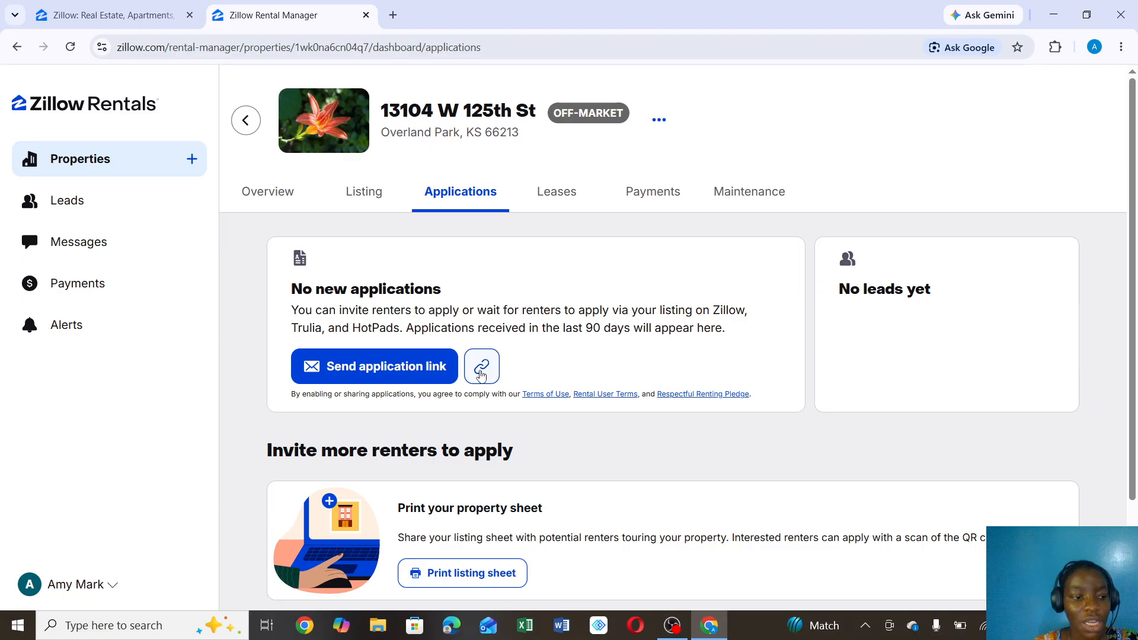
left_click(557, 192)
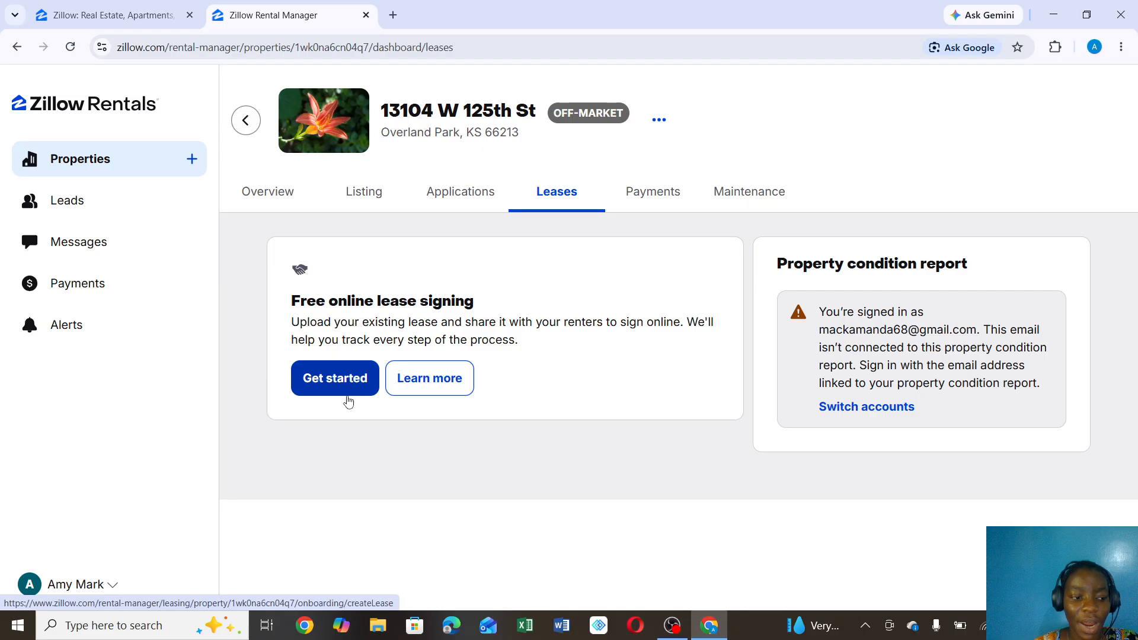
left_click(661, 198)
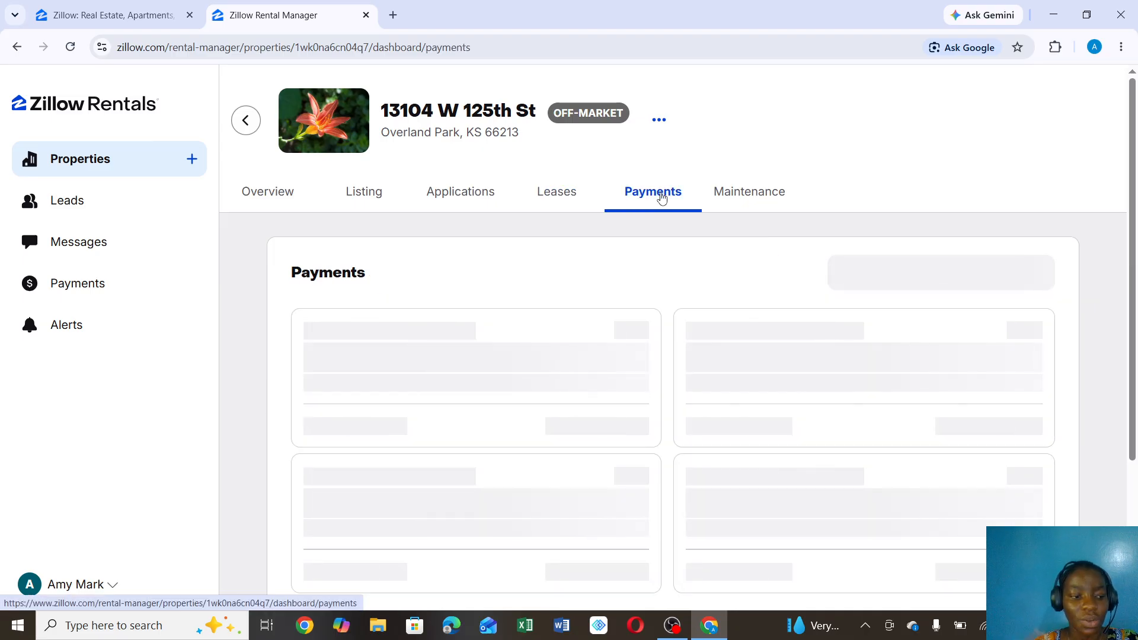